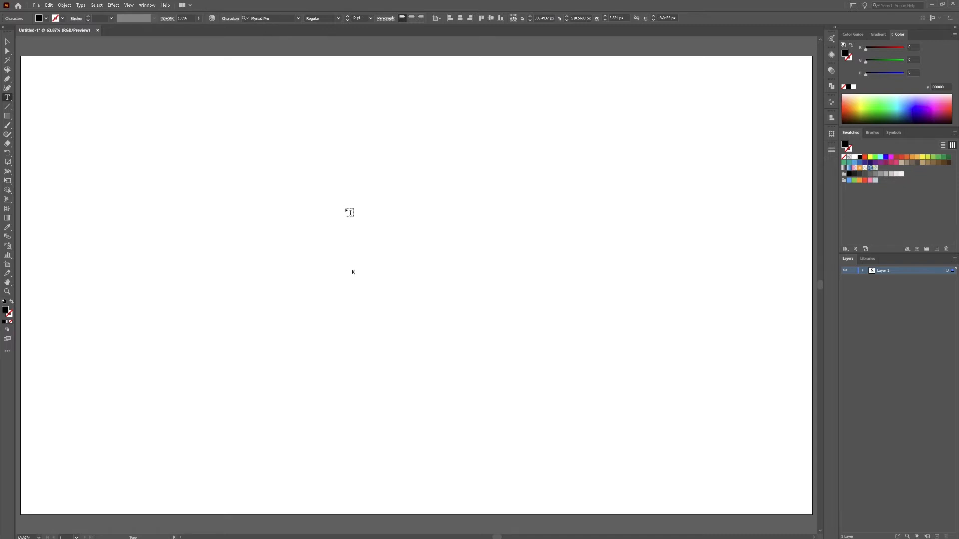
- Enlarge the letter K to about 376 px wide by 532 px high and convert it to outlines
{"action": "key", "text": "Escape"}
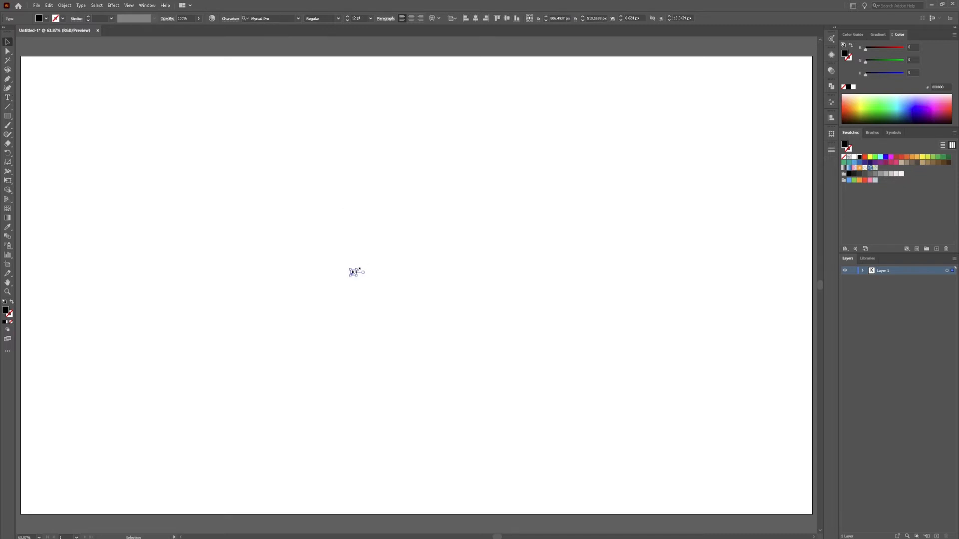
{"action": "left_click_drag", "start_coordinate": [357, 269], "coordinate": [576, 89]}
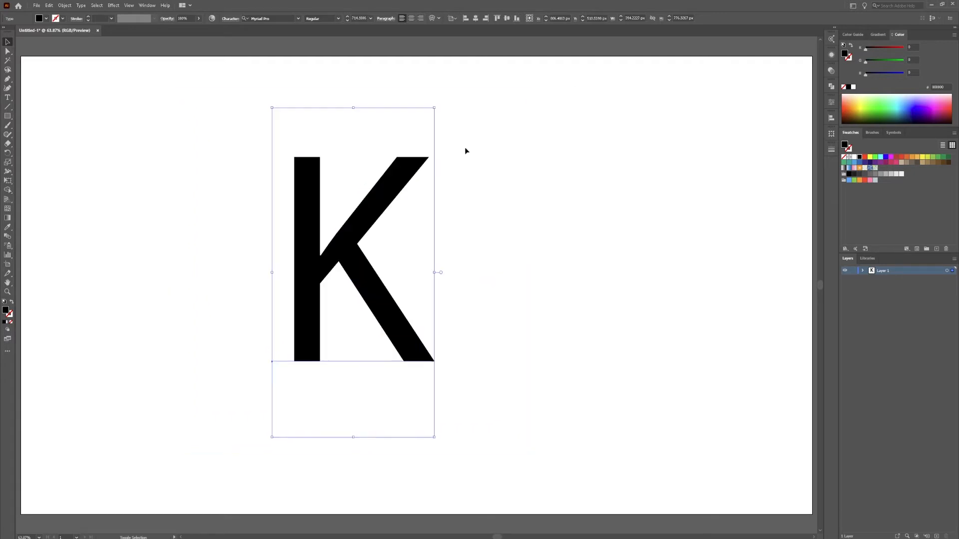
{"action": "left_click_drag", "start_coordinate": [434, 108], "coordinate": [458, 92]}
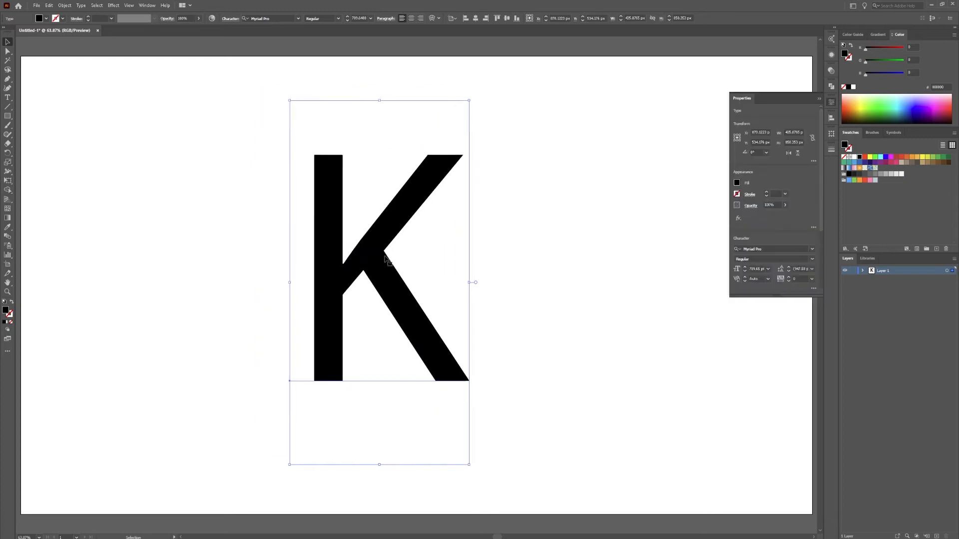
{"action": "right_click", "coordinate": [374, 256]}
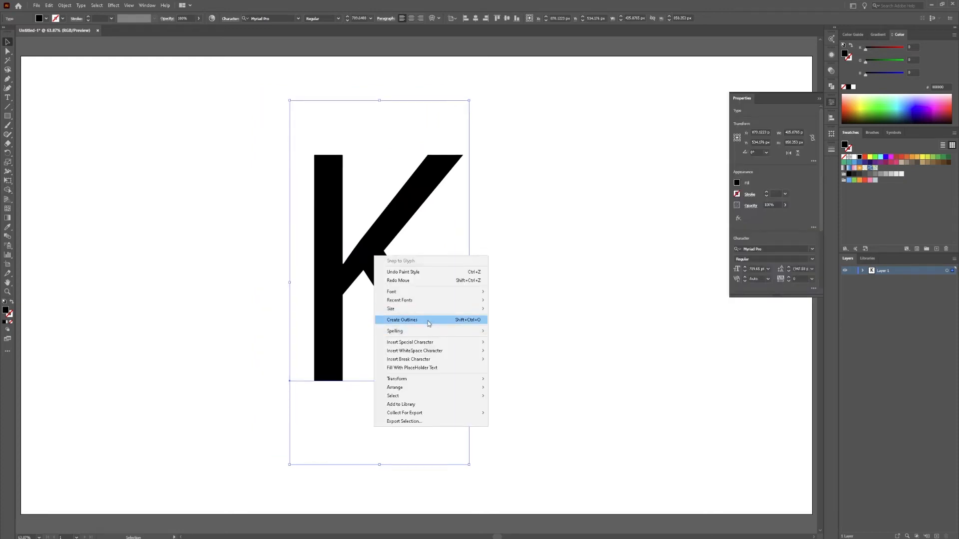
{"action": "left_click", "coordinate": [429, 321]}
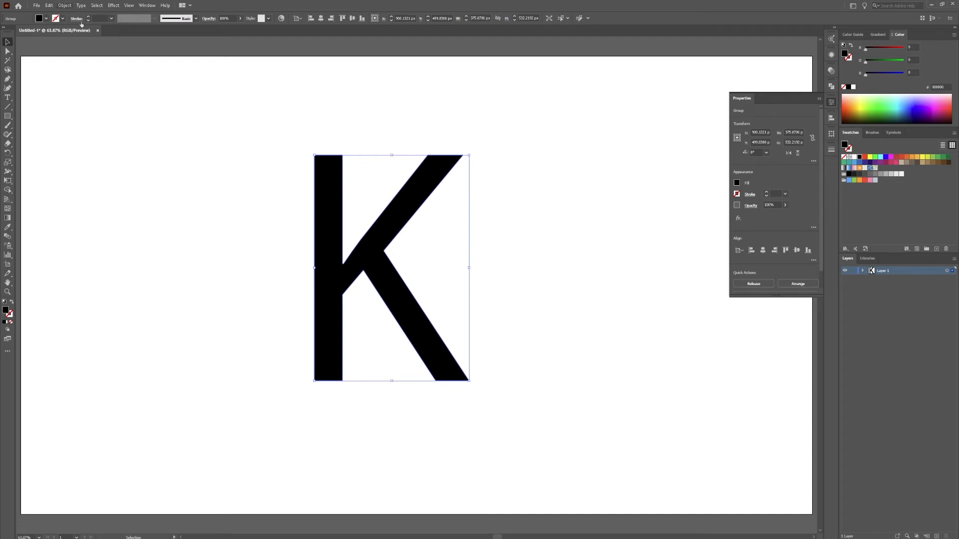
- Create a 25 px offset path around the outlined K and fill it red
{"action": "left_click", "coordinate": [64, 5]}
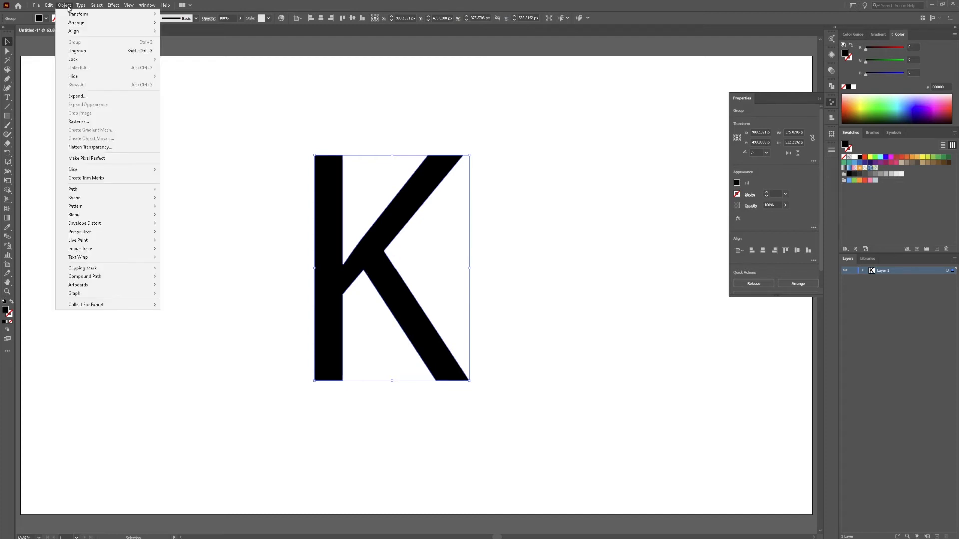
{"action": "mouse_move", "coordinate": [125, 189]}
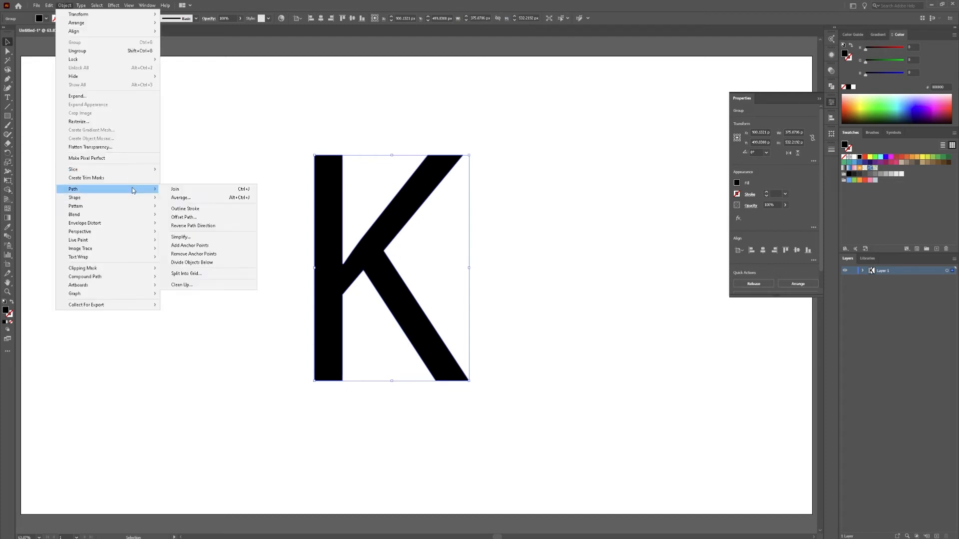
{"action": "left_click", "coordinate": [226, 222]}
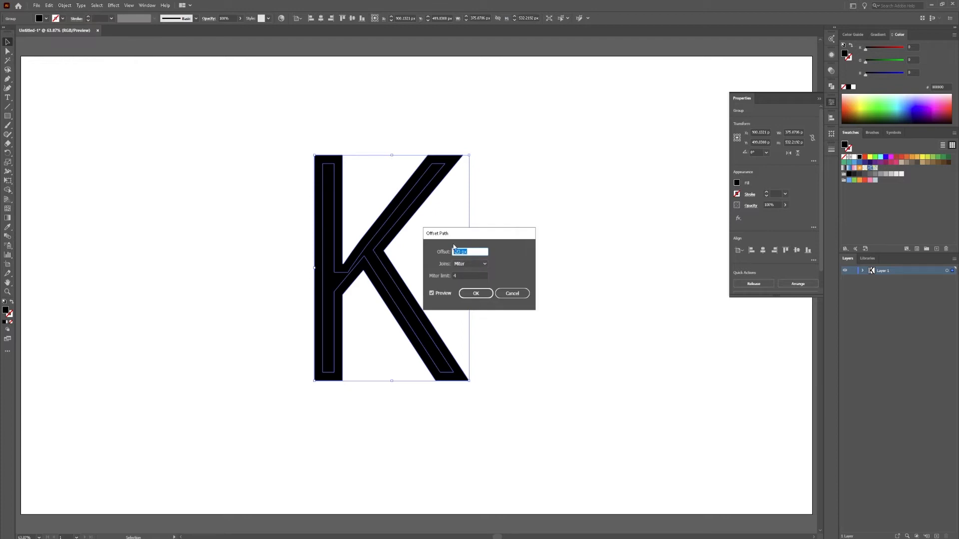
{"action": "type", "text": "25"}
{"action": "key", "text": "Return"}
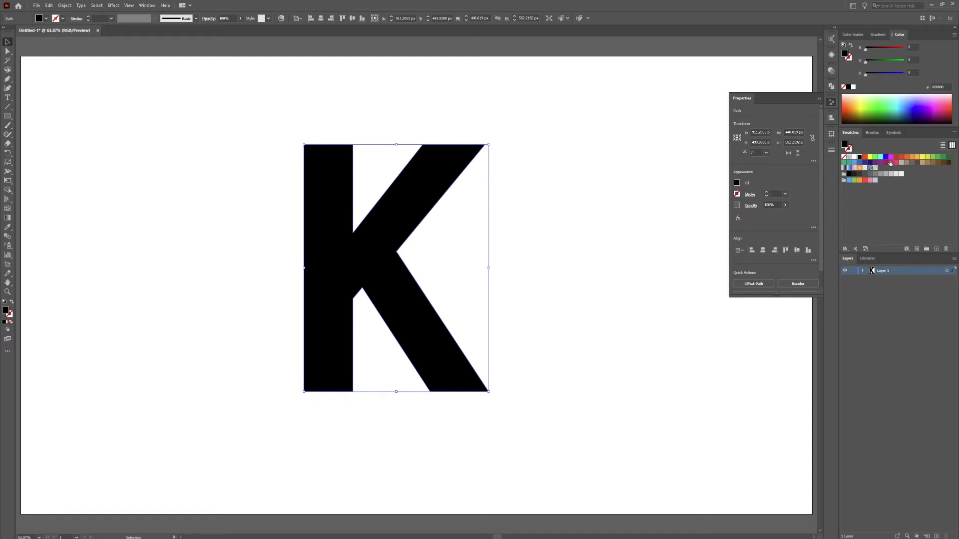
{"action": "left_click", "coordinate": [865, 157]}
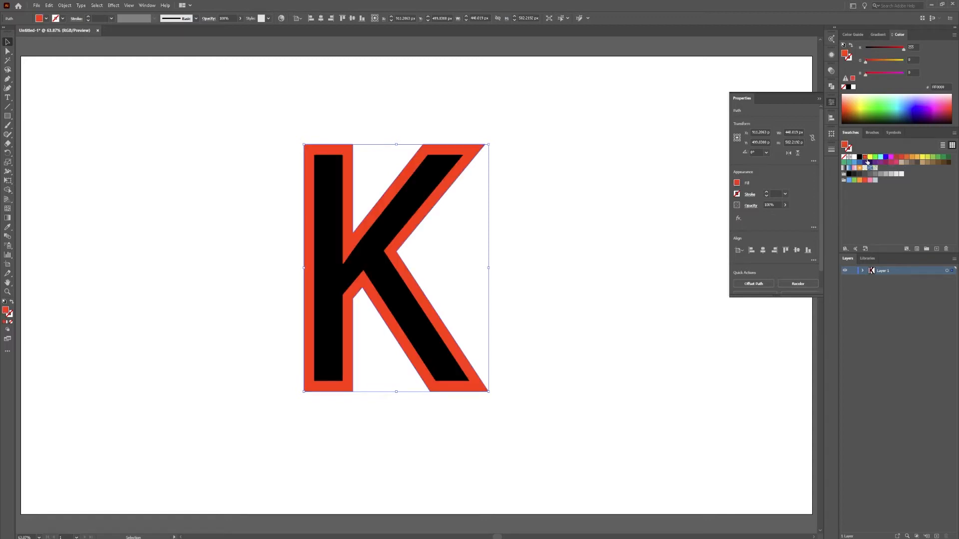
- Add four more 25 px offset paths outward from the red shape, filled yellow, green, cyan and blue in turn
{"action": "left_click", "coordinate": [71, 6]}
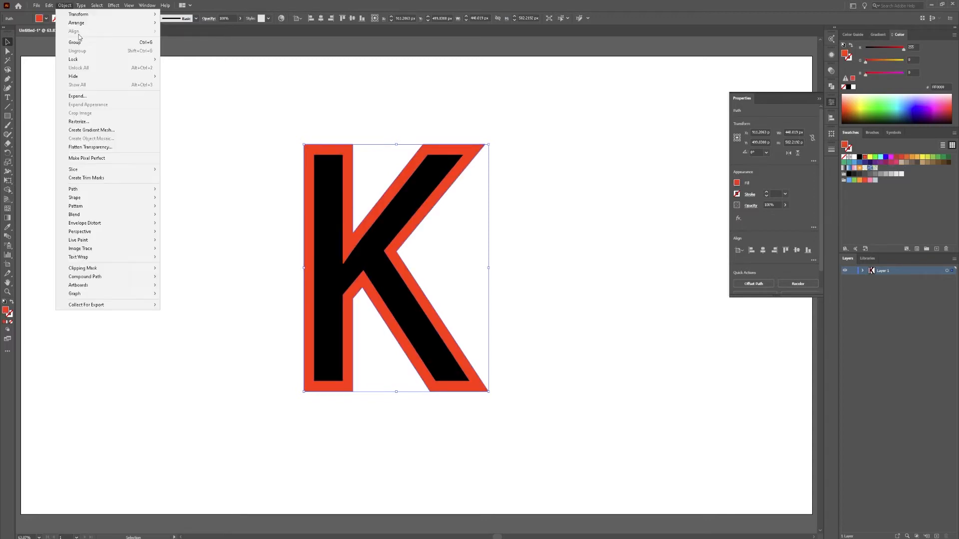
{"action": "mouse_move", "coordinate": [113, 205]}
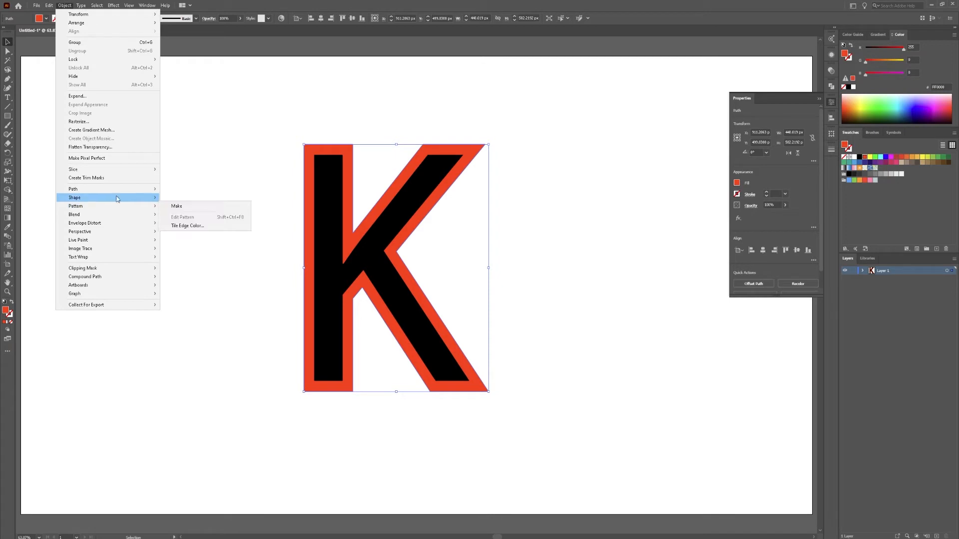
{"action": "left_click", "coordinate": [203, 219]}
{"action": "key", "text": "Return"}
{"action": "left_click", "coordinate": [476, 297]}
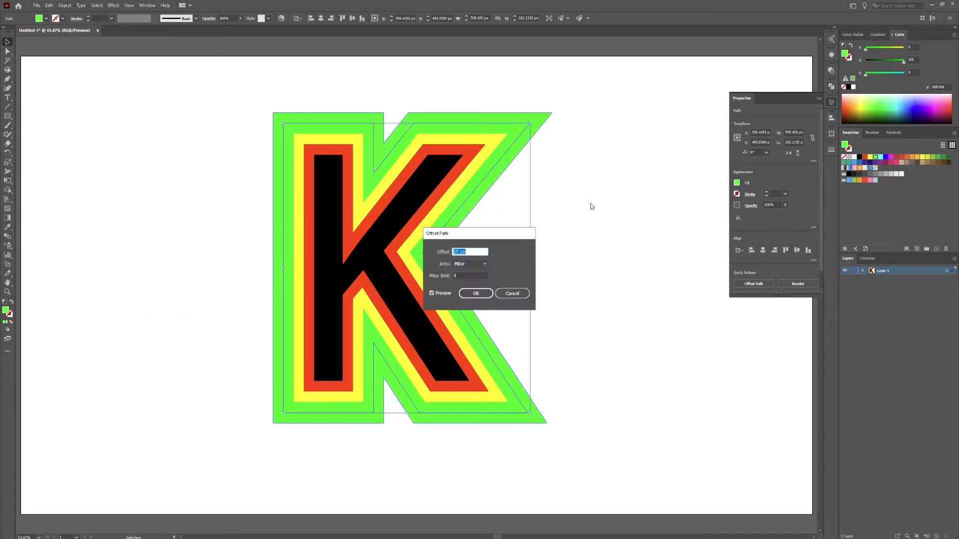
{"action": "left_click", "coordinate": [587, 189]}
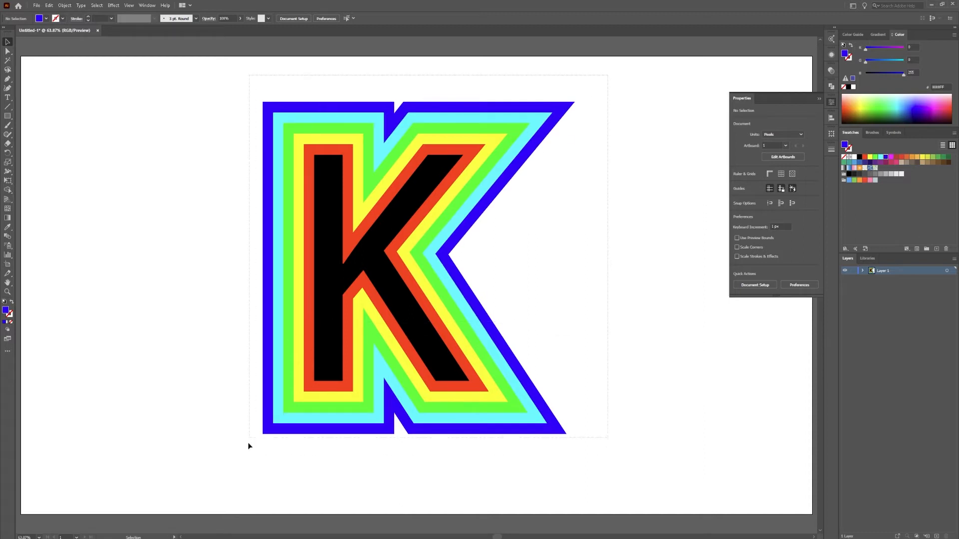
- Divide all the stacked K shapes with Pathfinder and ungroup the resulting pieces
{"action": "key", "text": "ctrl+a"}
{"action": "right_click", "coordinate": [398, 307]}
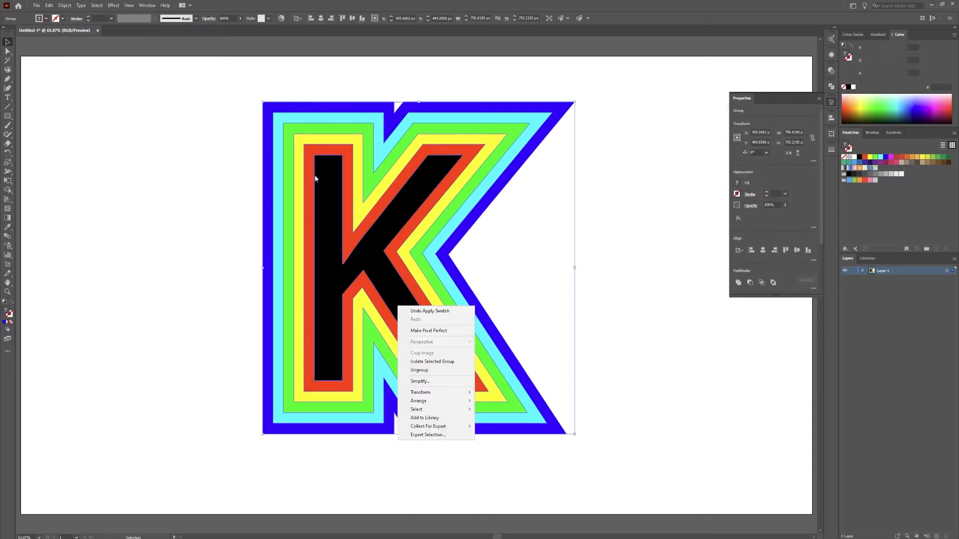
{"action": "left_click", "coordinate": [832, 121]}
{"action": "left_click", "coordinate": [831, 87]}
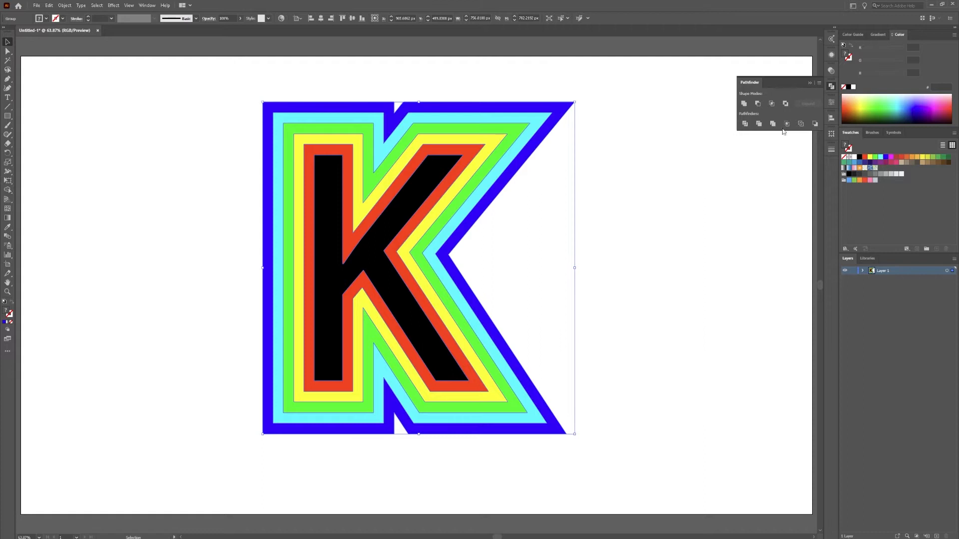
{"action": "left_click", "coordinate": [147, 5]}
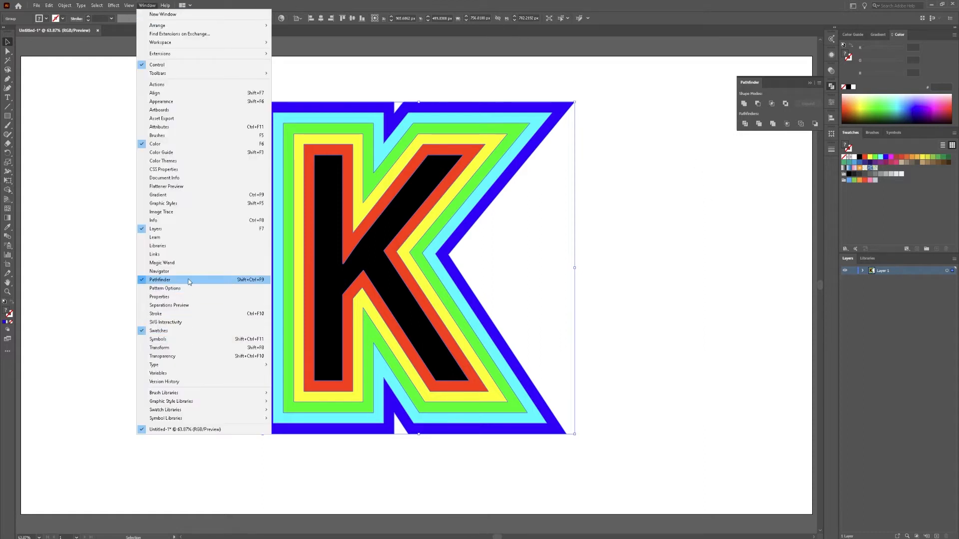
{"action": "left_click", "coordinate": [785, 93]}
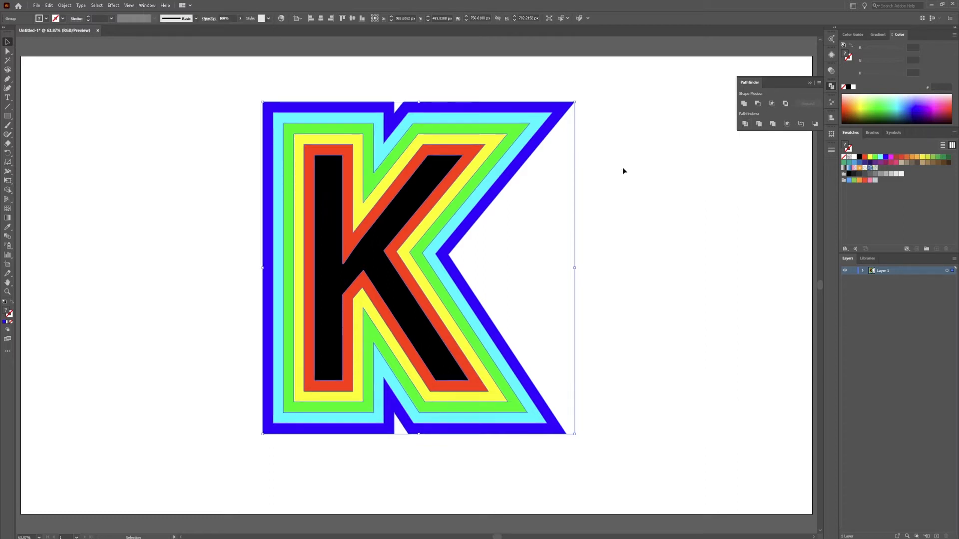
{"action": "right_click", "coordinate": [506, 132]}
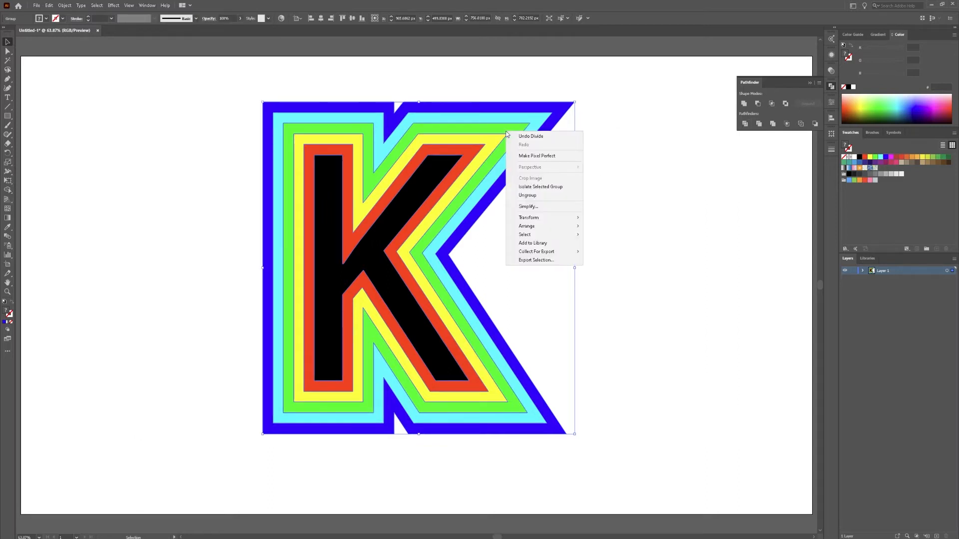
{"action": "left_click", "coordinate": [543, 196]}
{"action": "left_click", "coordinate": [483, 96]}
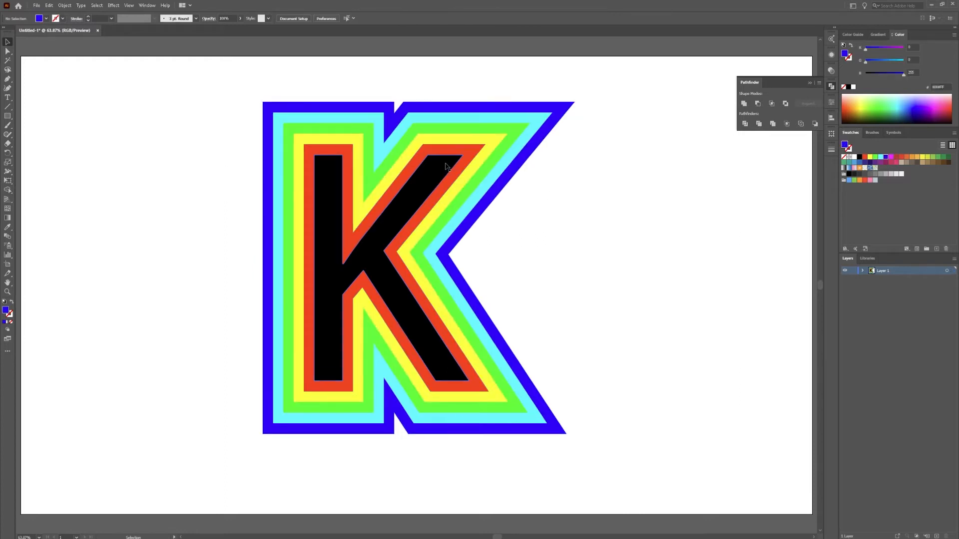
- Delete the black, yellow and cyan pieces, keeping only the red, green and blue outlines
{"action": "left_click", "coordinate": [439, 177]}
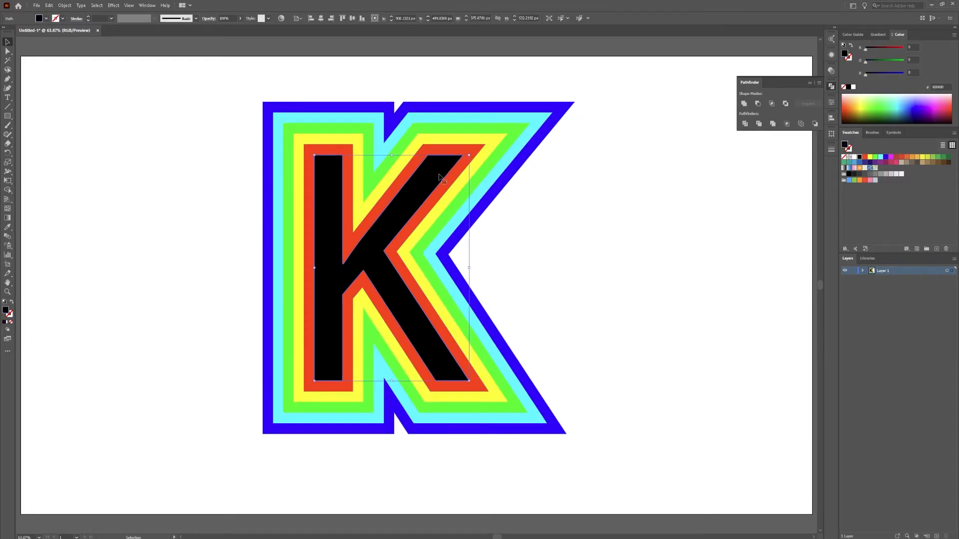
{"action": "key", "text": "Delete"}
{"action": "left_click", "coordinate": [489, 139]}
{"action": "key", "text": "Delete"}
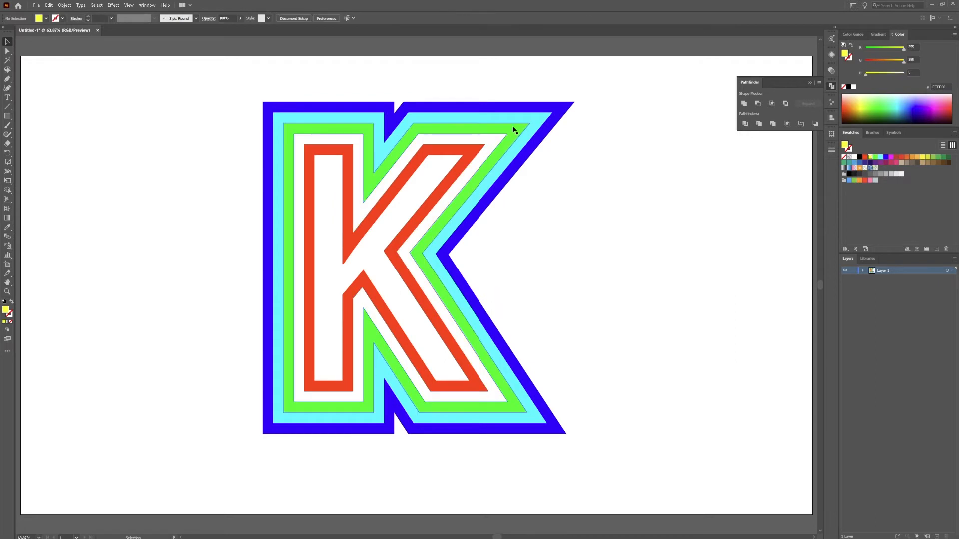
{"action": "left_click", "coordinate": [520, 119]}
{"action": "key", "text": "Delete"}
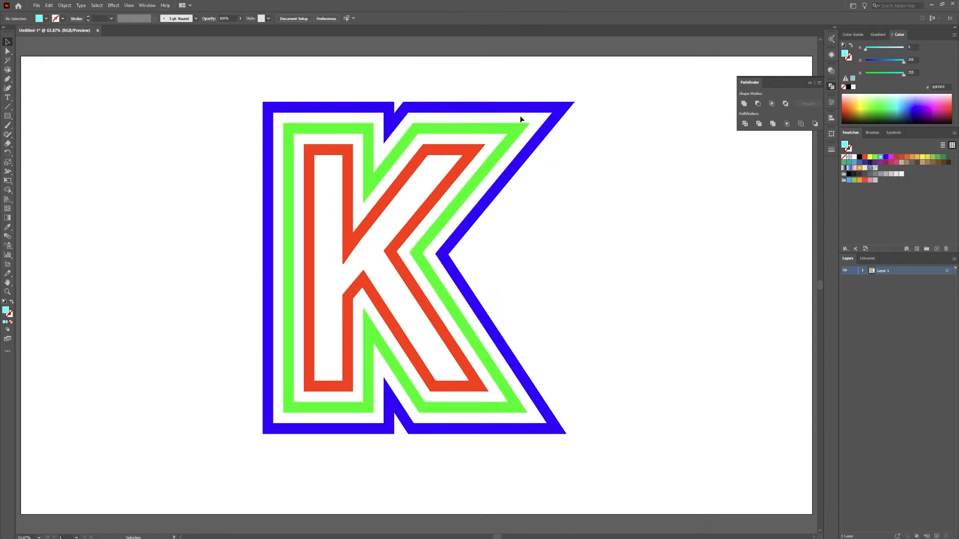
- Recolor the blue, green and red K outlines to black
{"action": "left_click", "coordinate": [556, 110]}
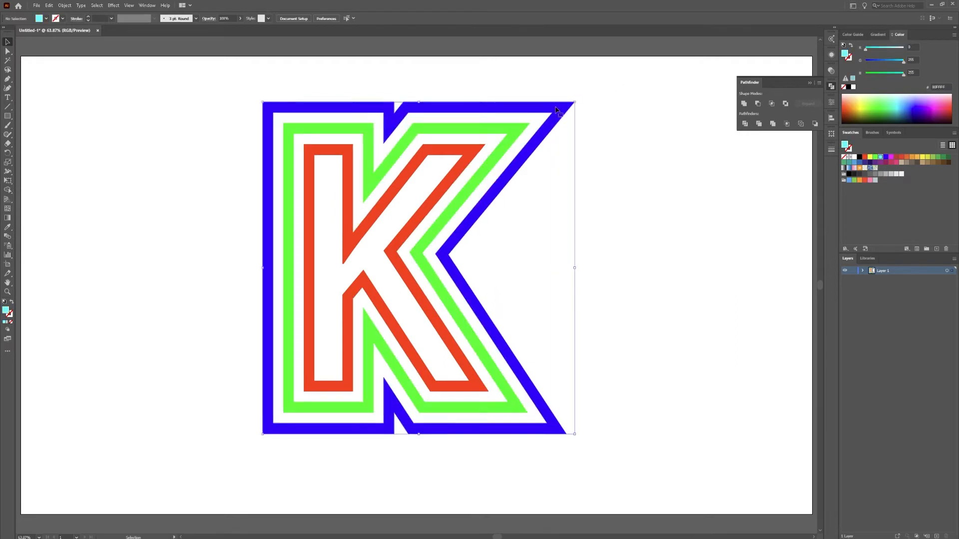
{"action": "left_click", "coordinate": [848, 88]}
{"action": "left_click", "coordinate": [518, 135]}
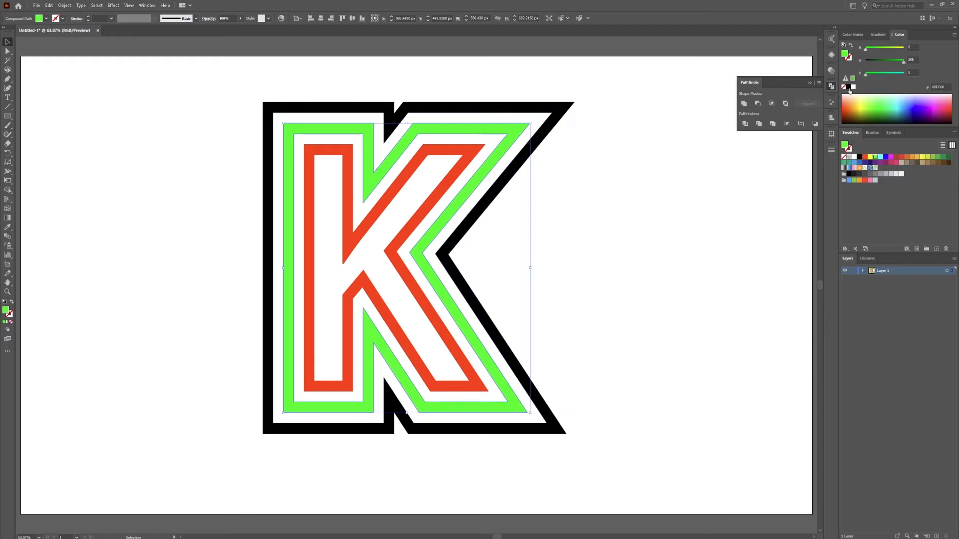
{"action": "left_click", "coordinate": [849, 88]}
{"action": "left_click", "coordinate": [468, 154]}
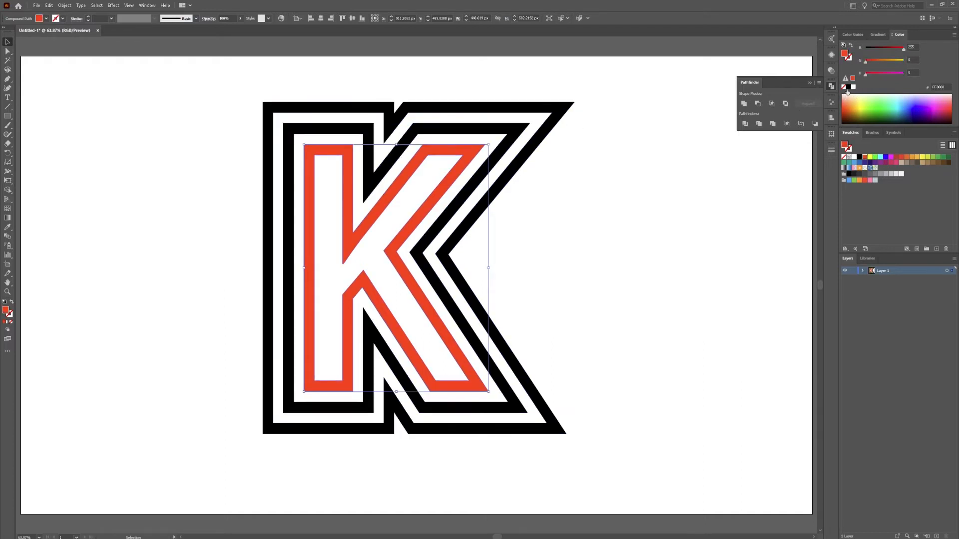
{"action": "left_click", "coordinate": [848, 87]}
{"action": "left_click", "coordinate": [575, 179]}
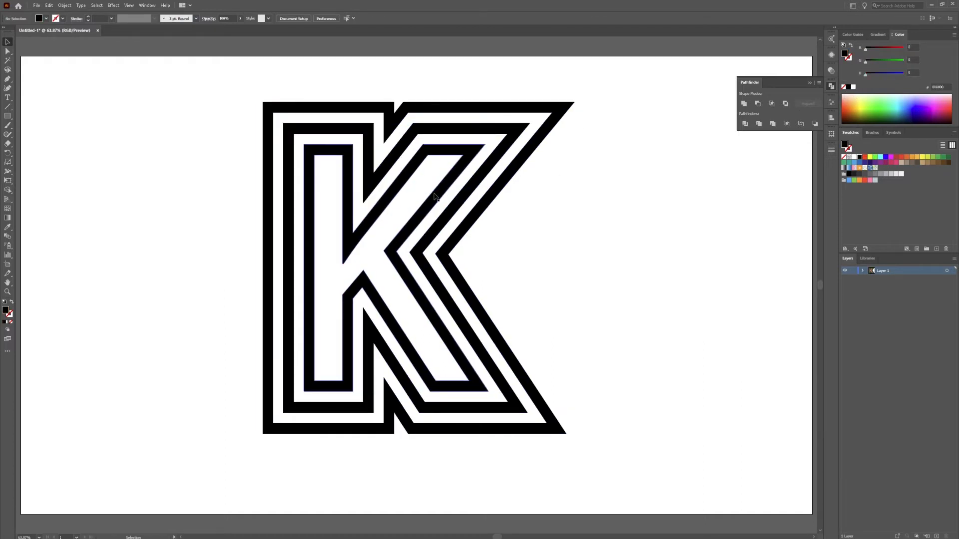
- Draw two short horizontal Pen lines across the outer outline's left bar, level with its inner top and bottom corners
{"action": "left_click_drag", "start_coordinate": [534, 179], "coordinate": [483, 173]}
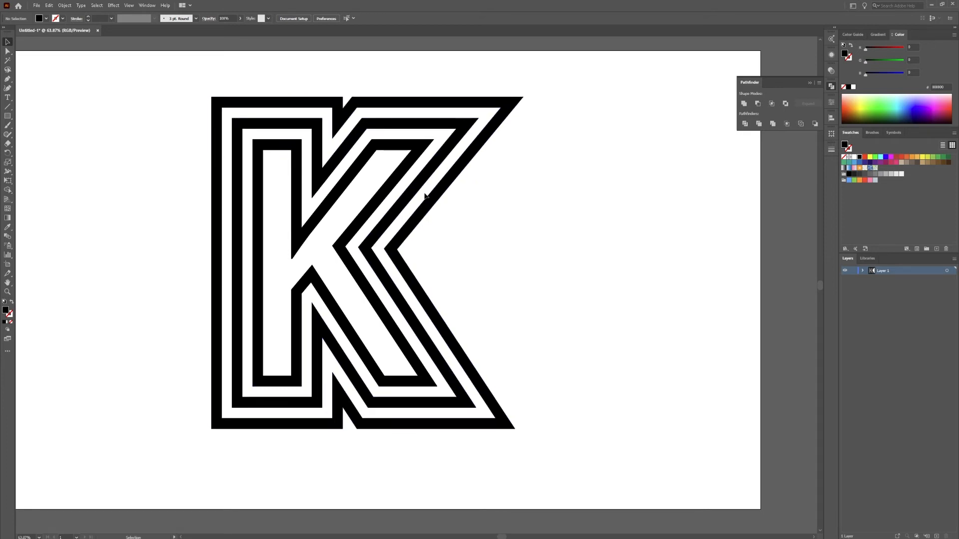
{"action": "left_click", "coordinate": [7, 79]}
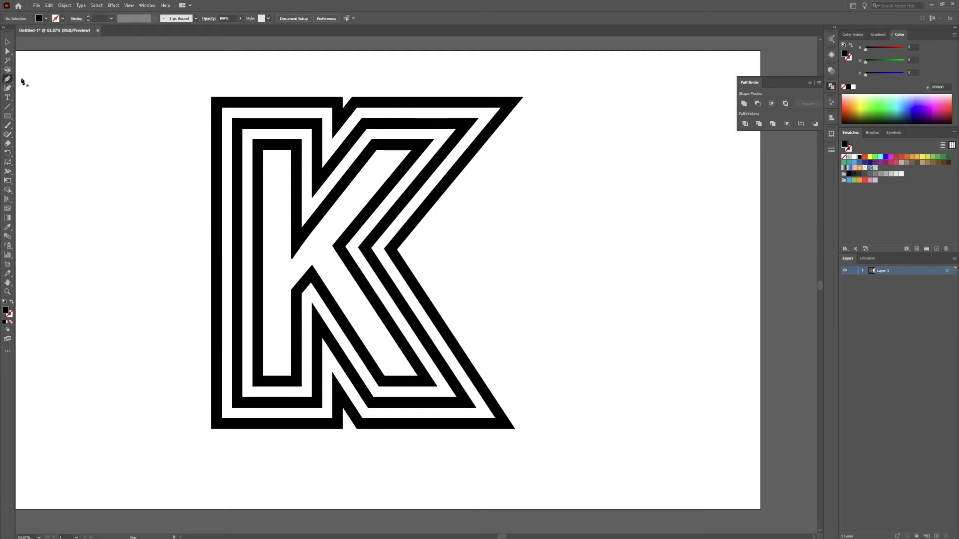
{"action": "left_click", "coordinate": [229, 108]}
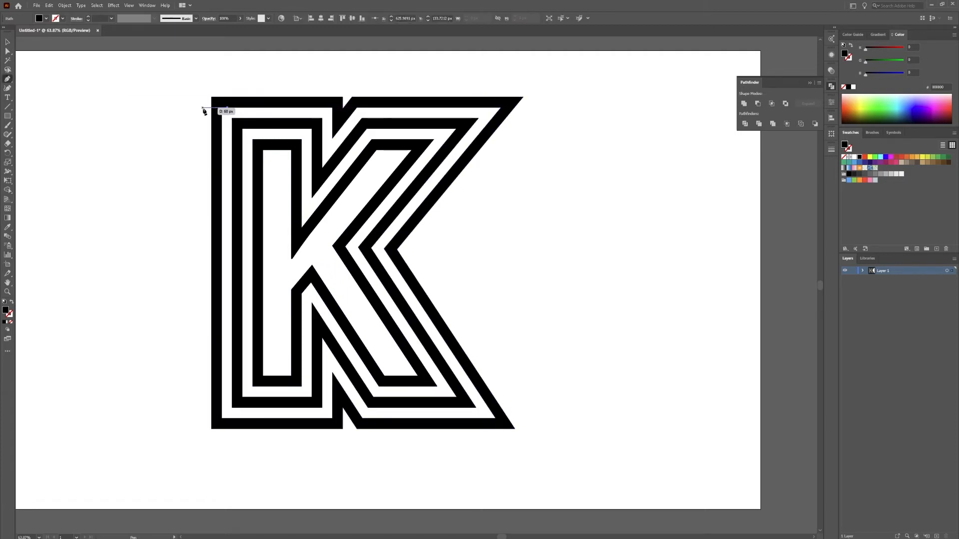
{"action": "left_click", "coordinate": [202, 108]}
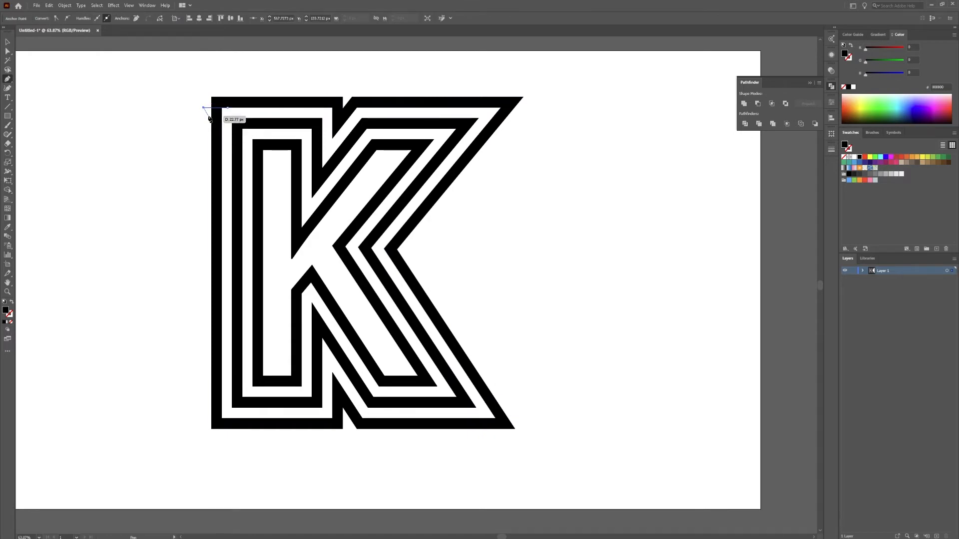
{"action": "left_click", "coordinate": [234, 419]}
{"action": "left_click", "coordinate": [182, 419]}
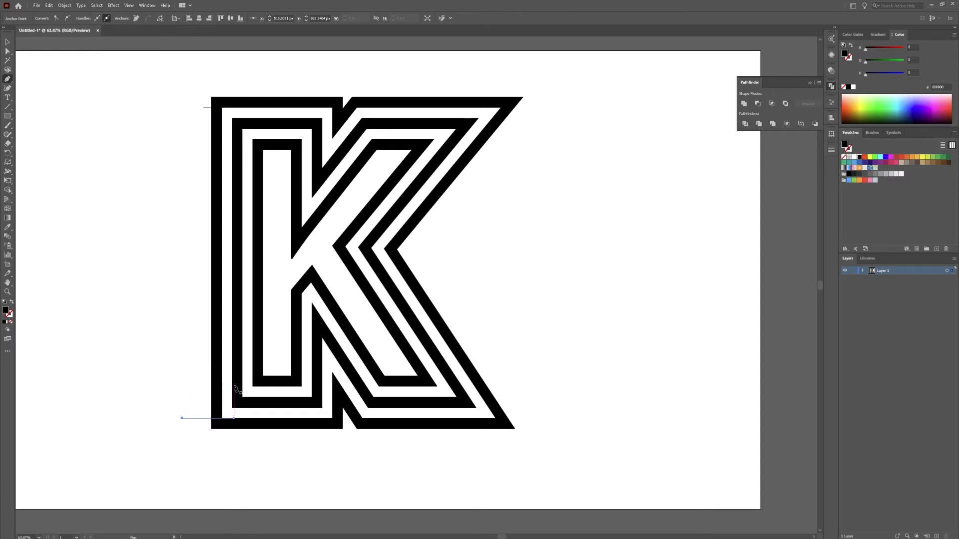
- Divide the outer K outline along the two horizontal lines with Pathfinder
{"action": "key", "text": "v"}
{"action": "left_click_drag", "start_coordinate": [142, 64], "coordinate": [223, 452]}
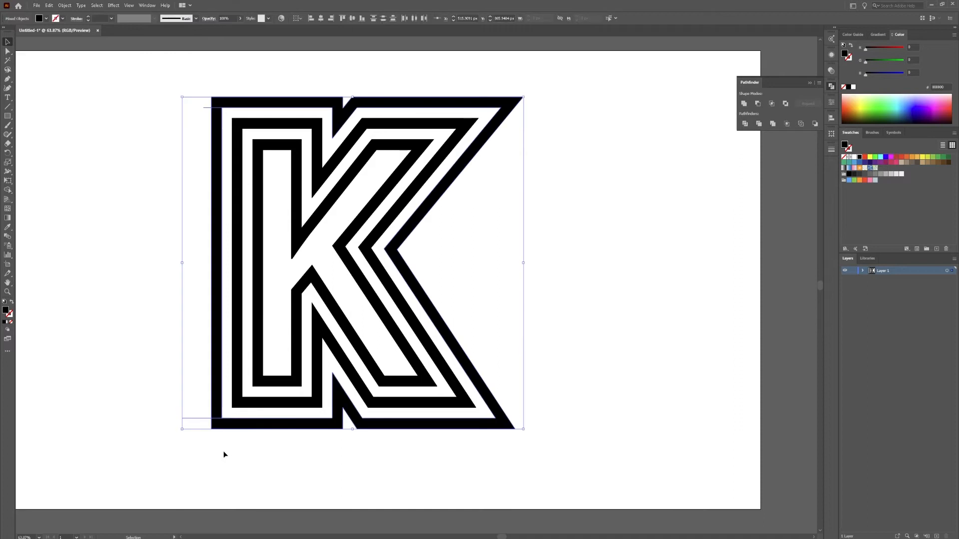
{"action": "left_click", "coordinate": [744, 124]}
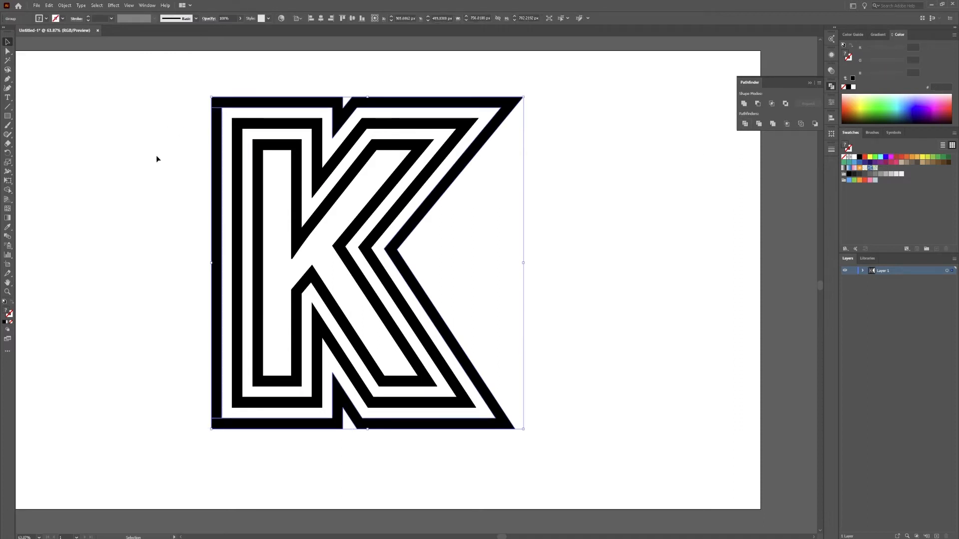
- Delete the outer outline's left vertical bar and the leftover unfilled pieces from the division
{"action": "key", "text": "a"}
{"action": "left_click", "coordinate": [214, 156]}
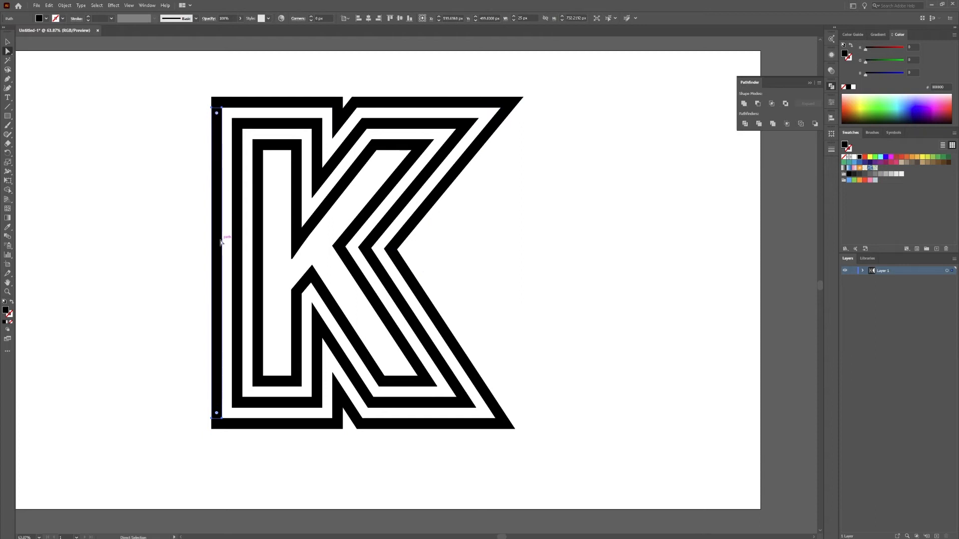
{"action": "key", "text": "Delete"}
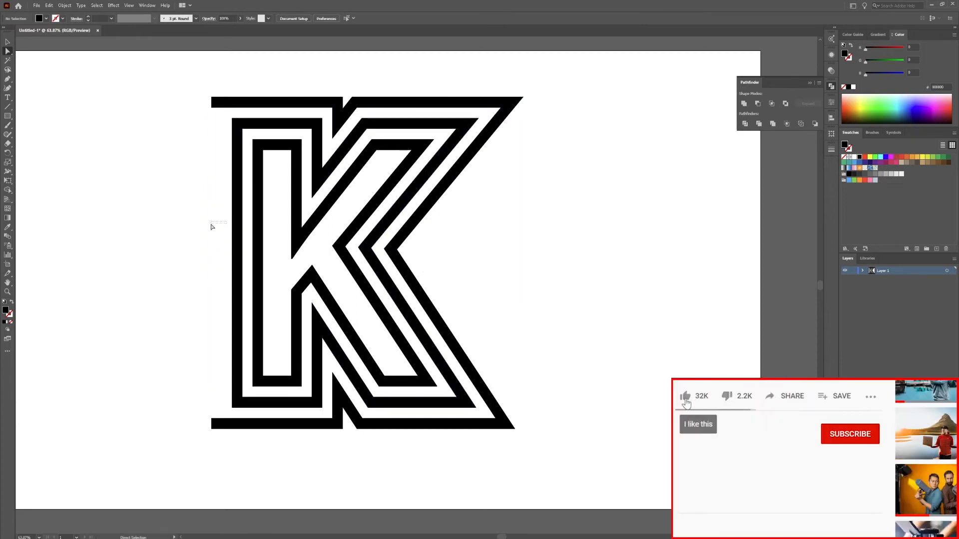
{"action": "left_click", "coordinate": [235, 227]}
{"action": "key", "text": "Delete"}
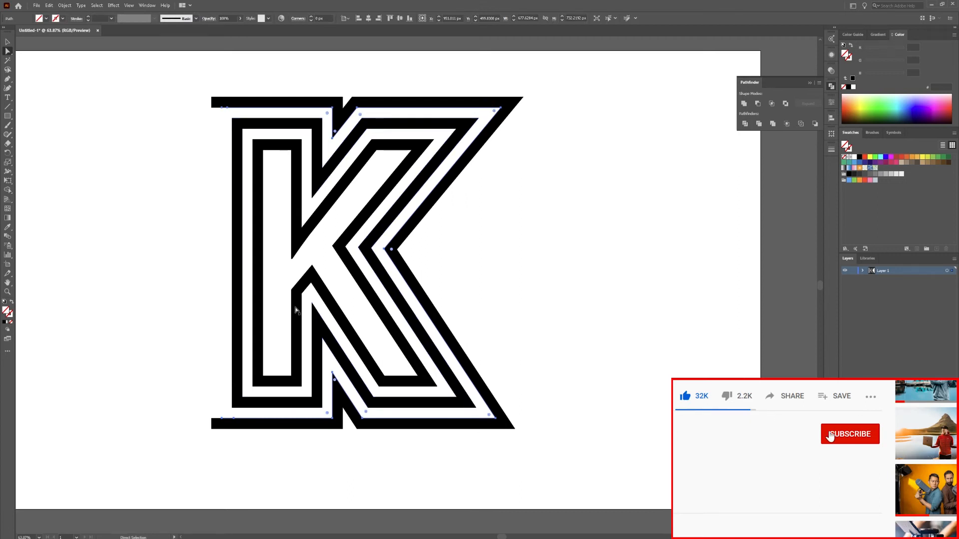
{"action": "key", "text": "Delete"}
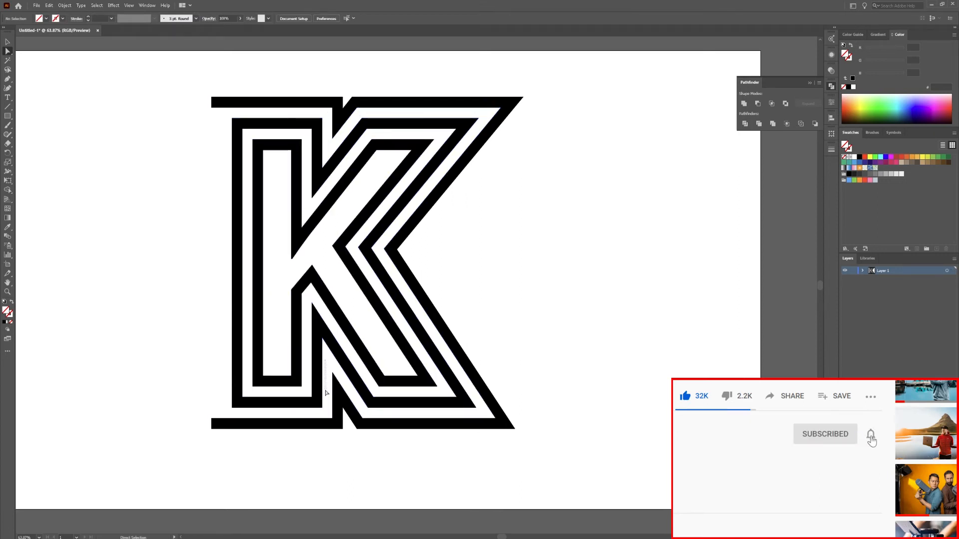
{"action": "left_click_drag", "start_coordinate": [193, 405], "coordinate": [216, 411]}
- Draw two short horizontal Pen lines across the outer outline's upper and lower right corners, level with its inner edges
{"action": "key", "text": "p"}
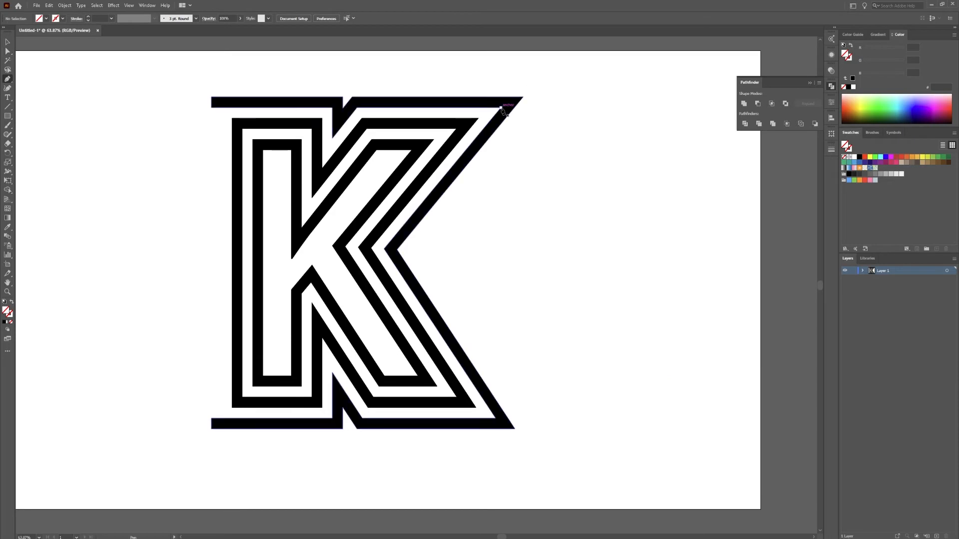
{"action": "left_click_drag", "start_coordinate": [501, 108], "coordinate": [534, 107]}
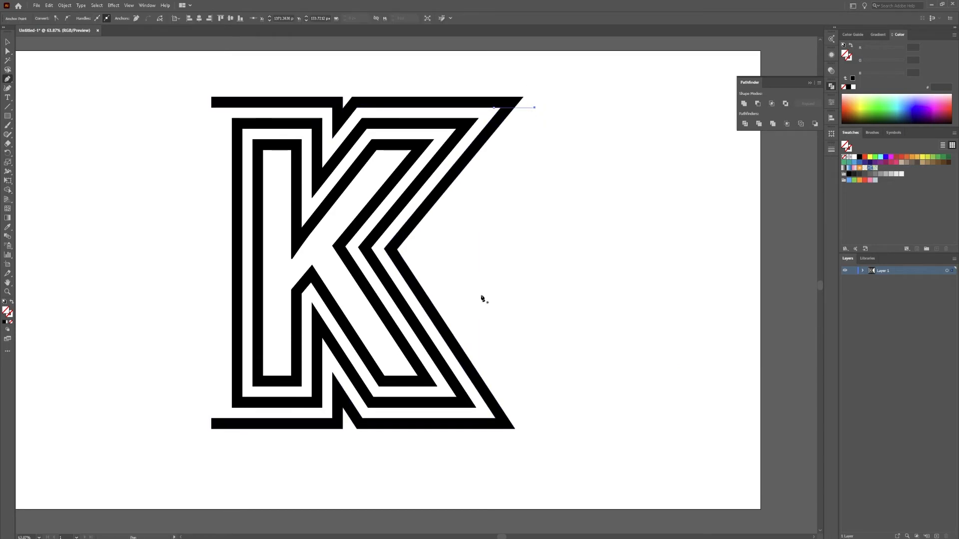
{"action": "left_click", "coordinate": [473, 419]}
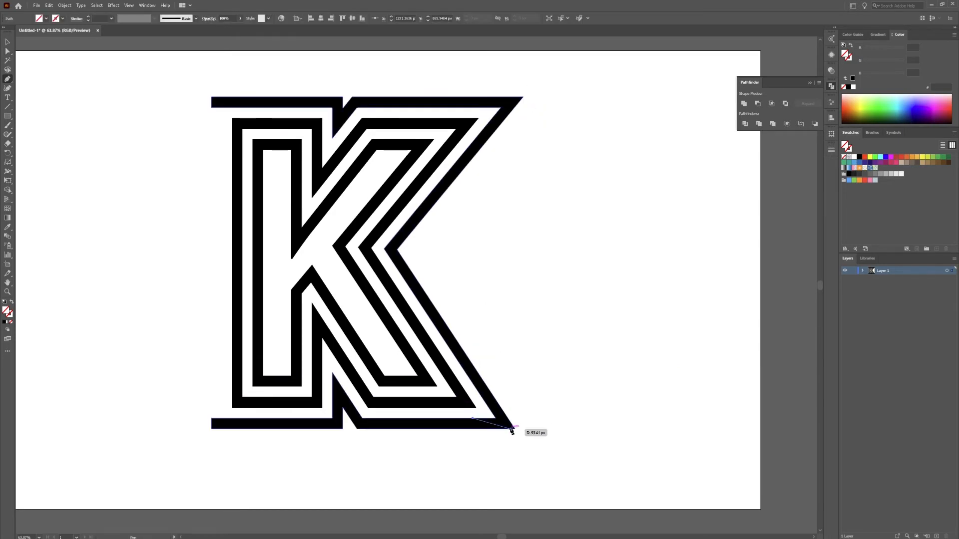
{"action": "left_click", "coordinate": [526, 418]}
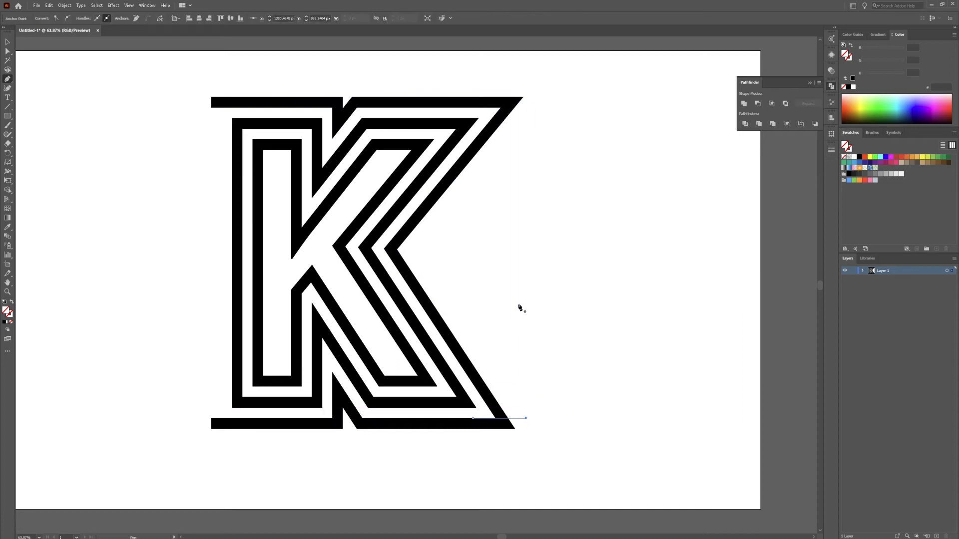
- Divide the outer outline along the two new lines with Pathfinder
{"action": "key", "text": "v"}
{"action": "left_click_drag", "start_coordinate": [564, 81], "coordinate": [491, 468]}
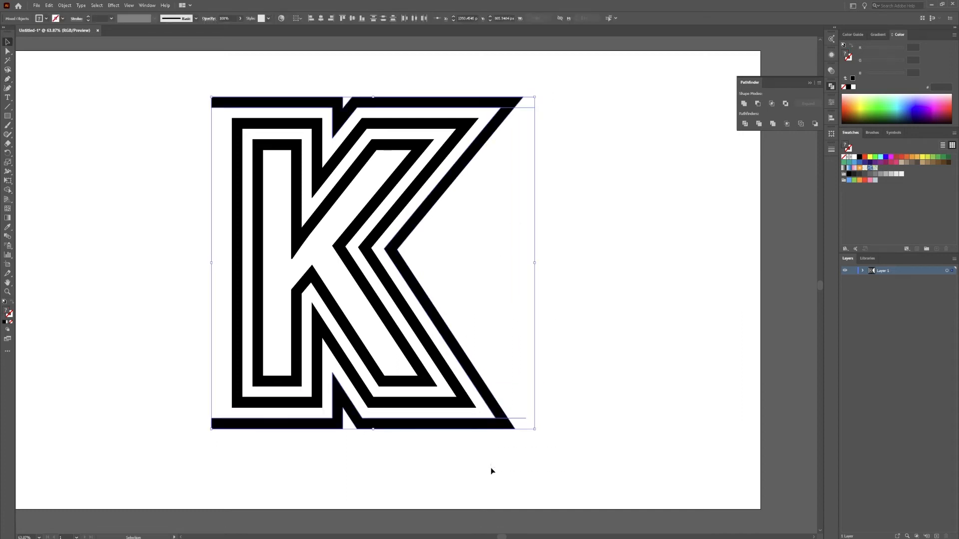
{"action": "left_click", "coordinate": [746, 124]}
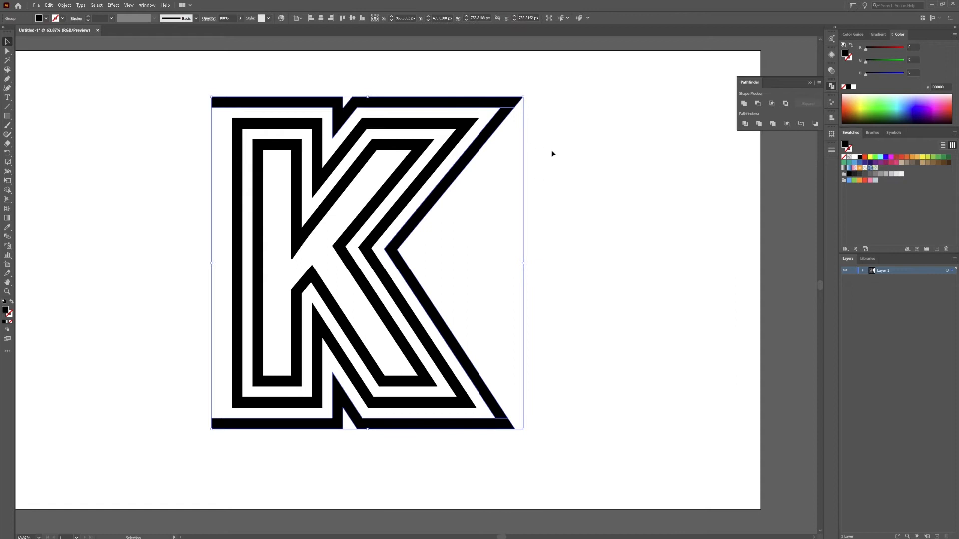
- Delete the chevron-shaped piece on the outer outline's right side, keeping the upper and lower bars
{"action": "key", "text": "a"}
{"action": "left_click", "coordinate": [484, 136]}
{"action": "left_click", "coordinate": [485, 136]}
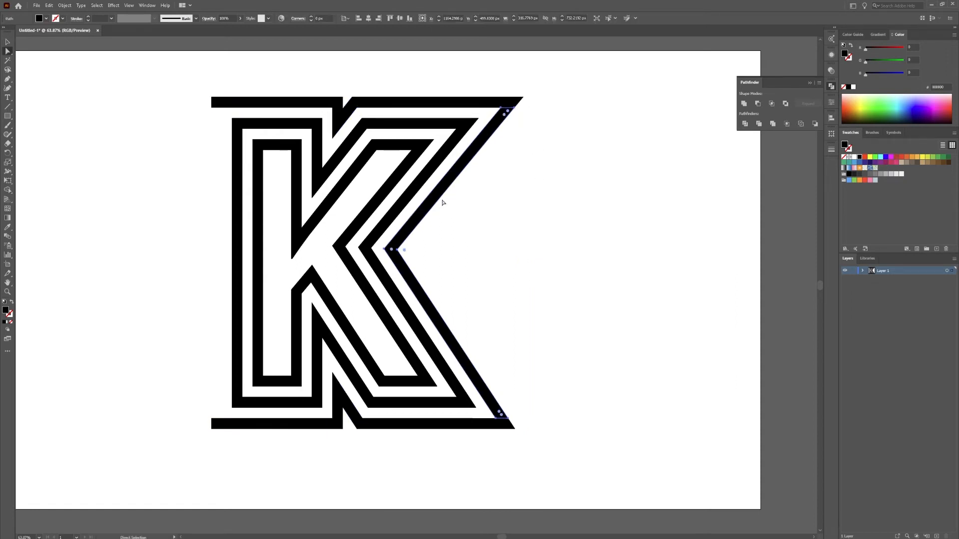
{"action": "key", "text": "Delete"}
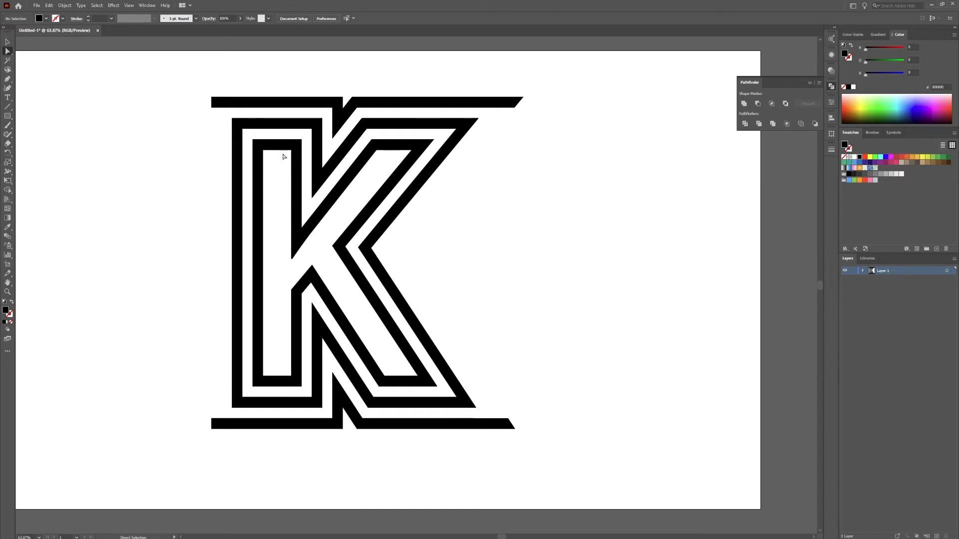
- Draw a black rectangle about 25 by 91 px joining the inner K's upper left corner to the middle outline's top edge
{"action": "key", "text": "m"}
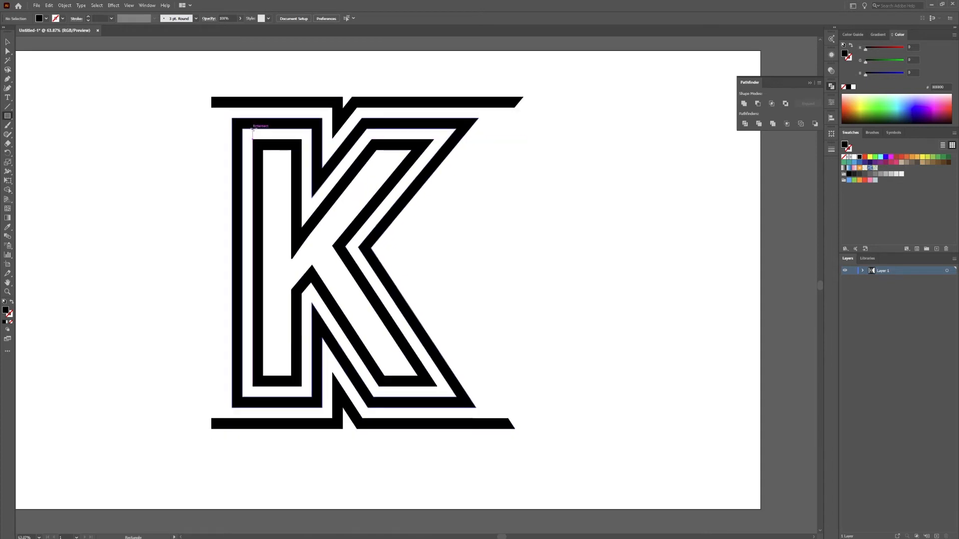
{"action": "scroll", "coordinate": [254, 144], "scroll_direction": "up", "scroll_amount": 10}
{"action": "scroll", "coordinate": [257, 144], "scroll_direction": "down", "scroll_amount": 10}
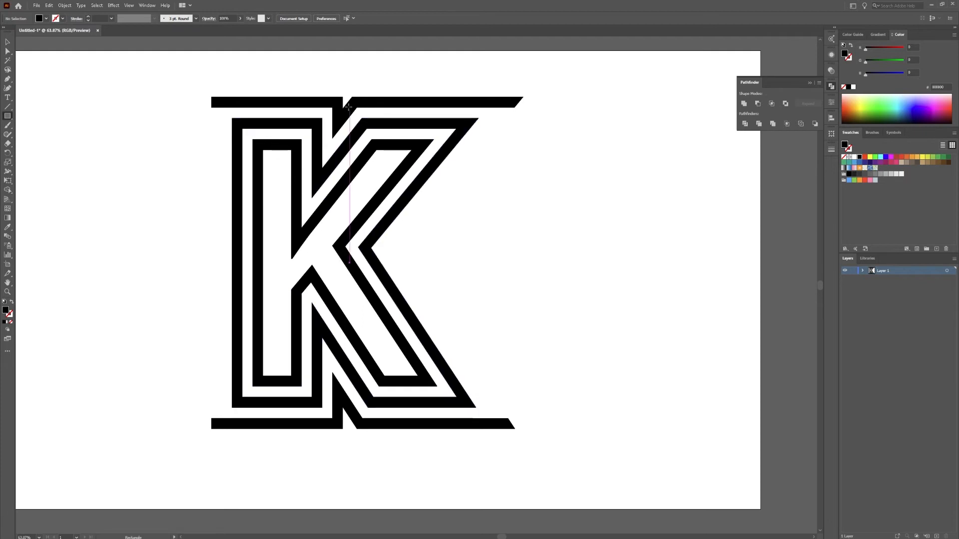
{"action": "scroll", "coordinate": [253, 136], "scroll_direction": "up", "scroll_amount": 3}
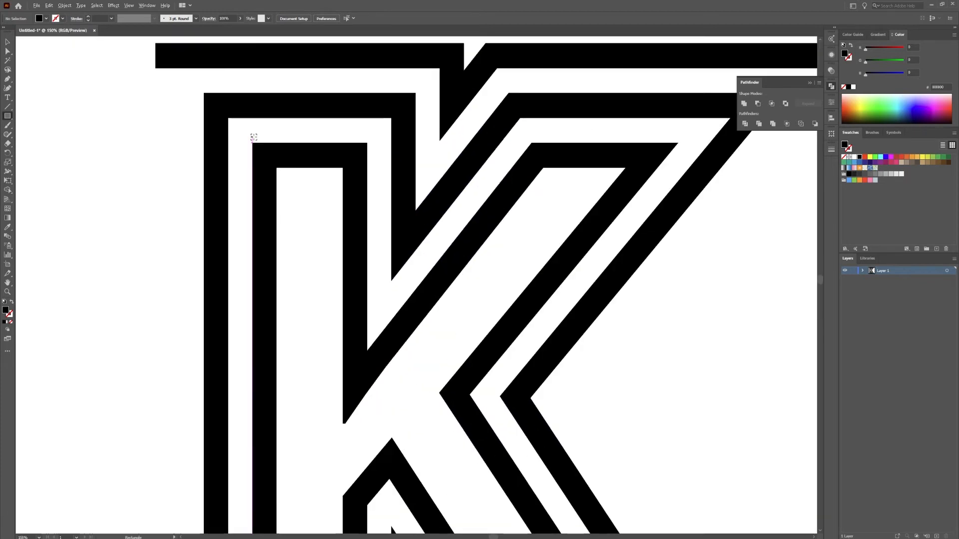
{"action": "left_click_drag", "start_coordinate": [252, 145], "coordinate": [274, 170]}
{"action": "key", "text": "v"}
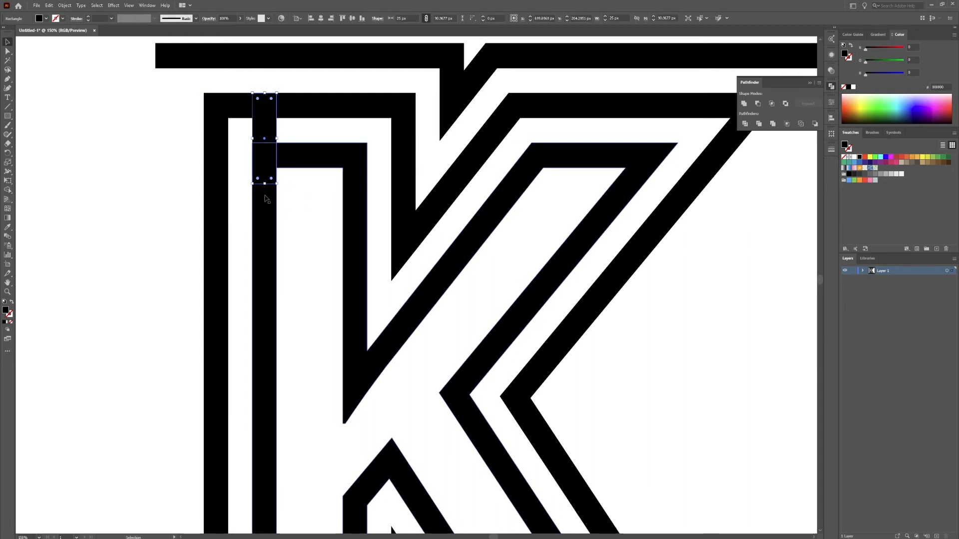
{"action": "left_click", "coordinate": [288, 201]}
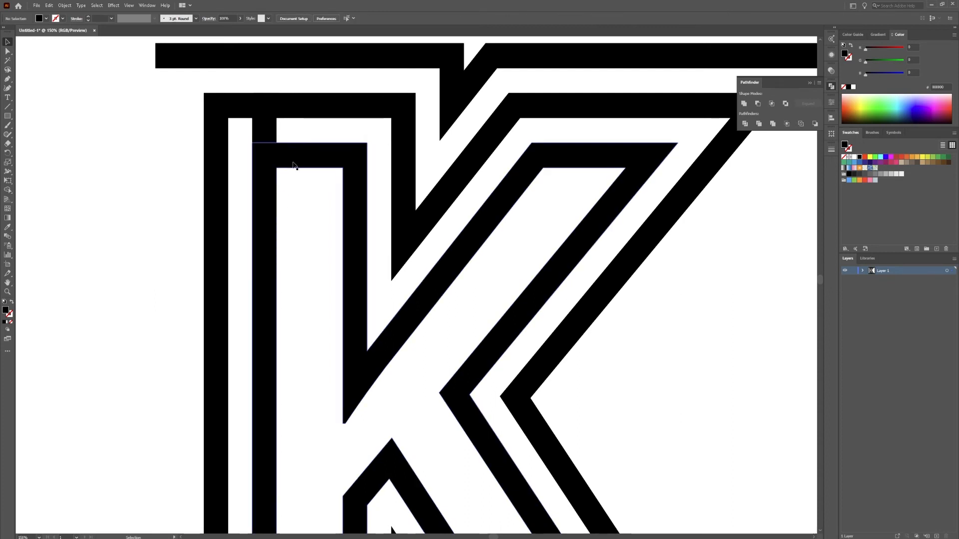
{"action": "scroll", "coordinate": [294, 164], "scroll_direction": "down", "scroll_amount": 1}
{"action": "scroll", "coordinate": [270, 208], "scroll_direction": "up", "scroll_amount": 2}
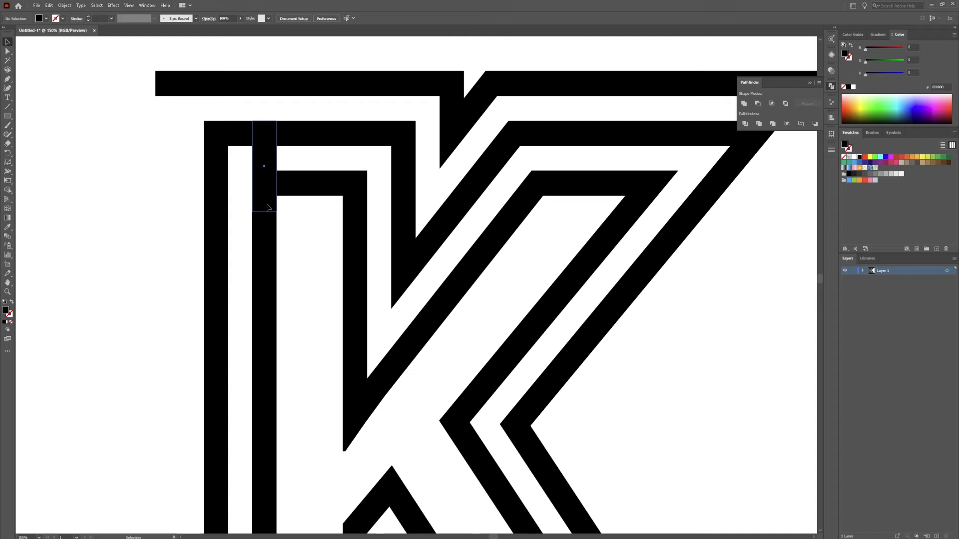
- Copy the connecting rectangle into the gap on its left and cut that area out of the middle outline with Shape Builder
{"action": "left_click", "coordinate": [268, 207]}
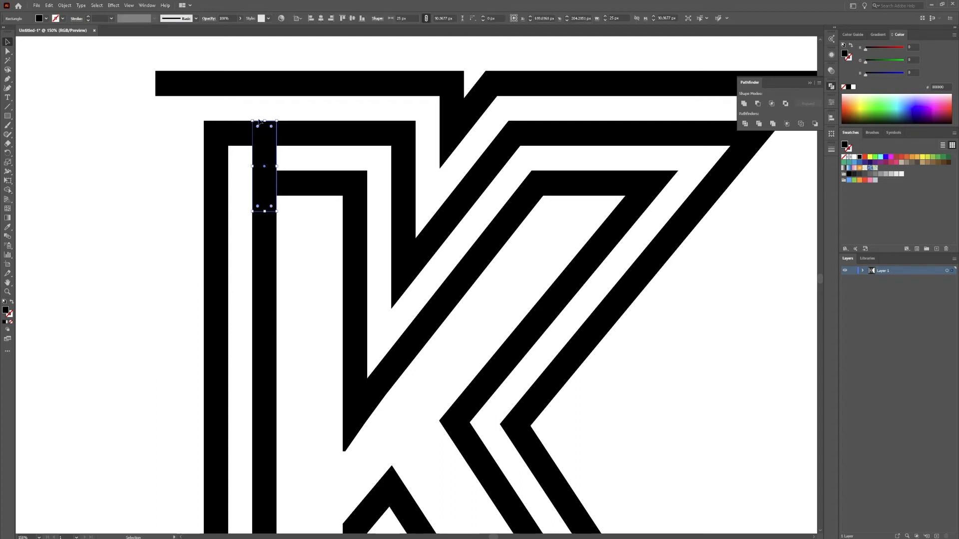
{"action": "left_click_drag", "start_coordinate": [265, 197], "coordinate": [240, 196]}
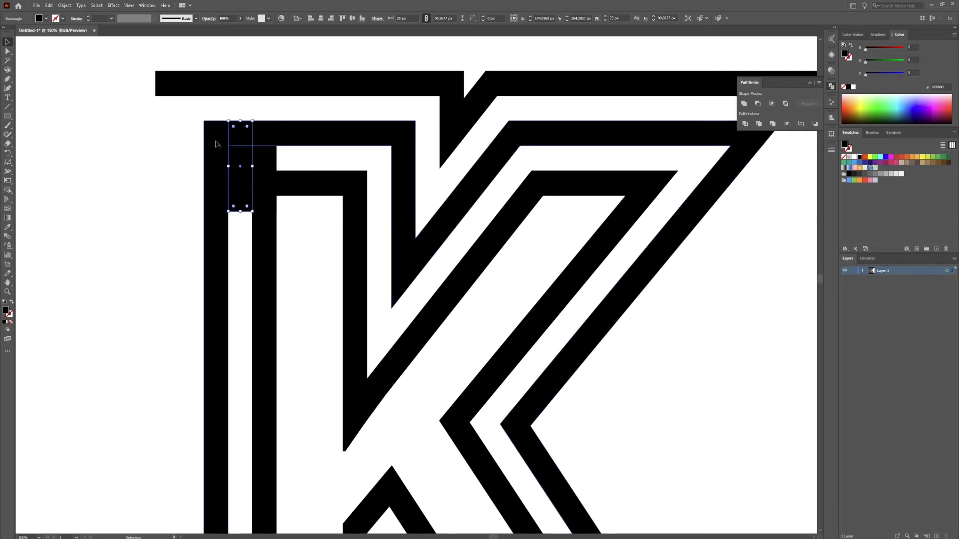
{"action": "left_click", "coordinate": [245, 236], "text": "shift"}
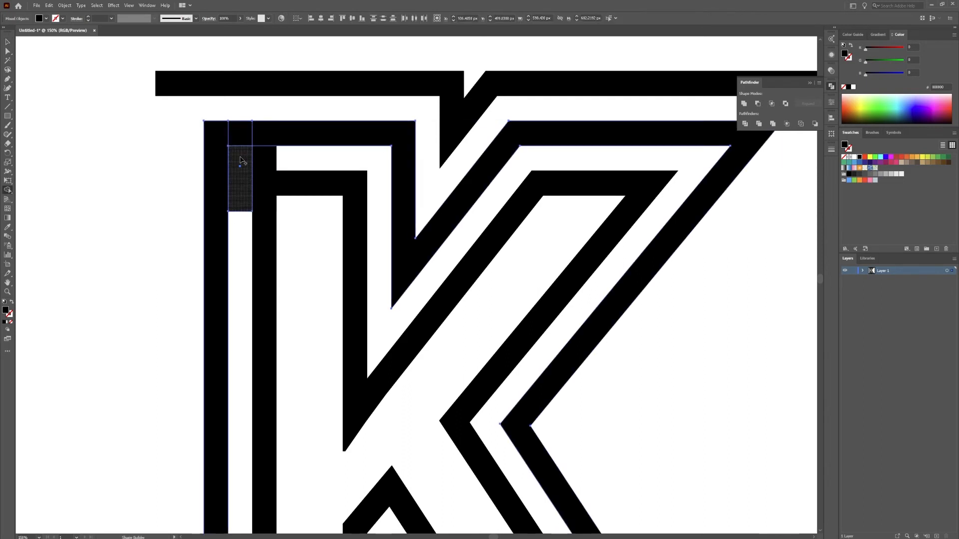
{"action": "key", "text": "shift+m"}
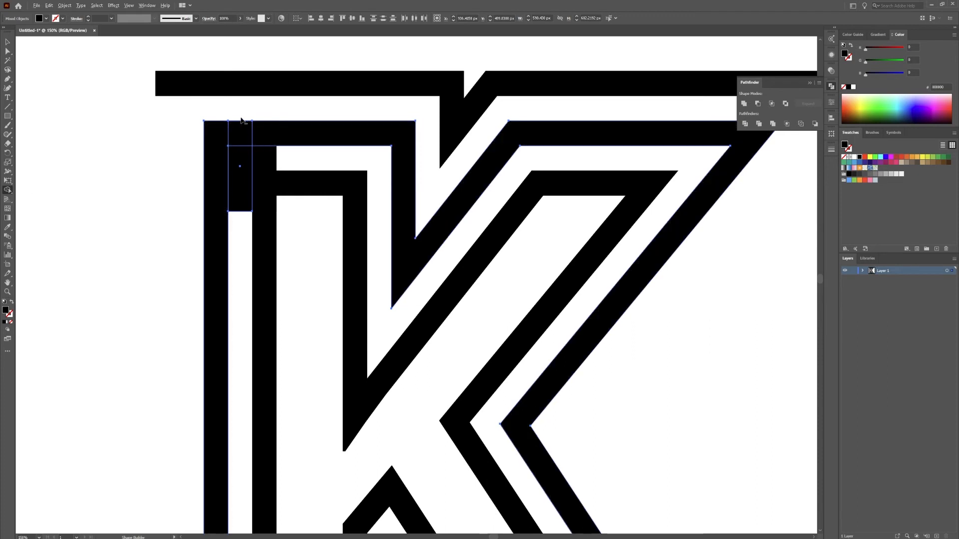
{"action": "mouse_move", "coordinate": [241, 128]}
{"action": "left_mouse_down"}
{"action": "mouse_move", "coordinate": [247, 210]}
{"action": "mouse_move", "coordinate": [245, 189]}
{"action": "left_mouse_up"}
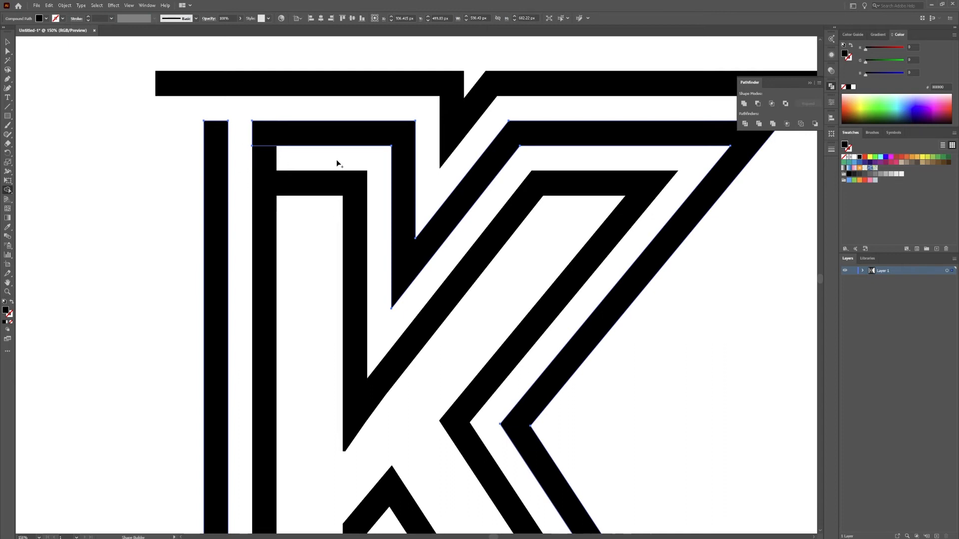
{"action": "scroll", "coordinate": [337, 160], "scroll_direction": "down", "scroll_amount": 2}
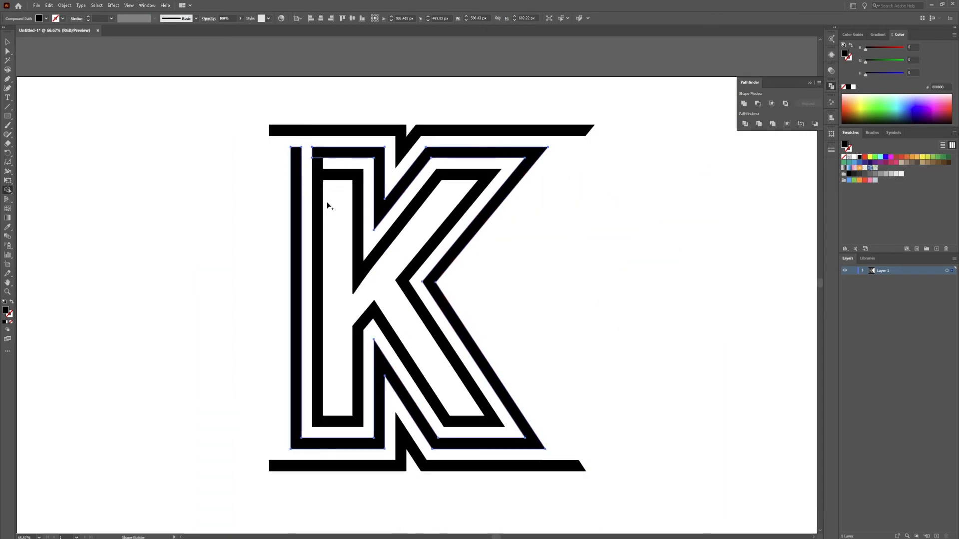
- Try to copy the connecting rectangle down to the lower right corner of the inner K's stem
{"action": "key", "text": "v"}
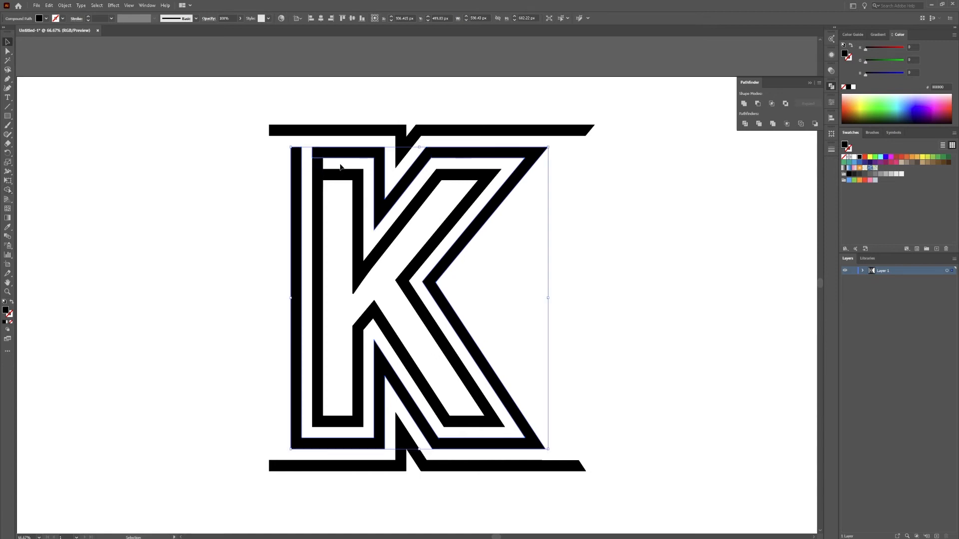
{"action": "left_click", "coordinate": [340, 164]}
{"action": "left_click", "coordinate": [321, 166]}
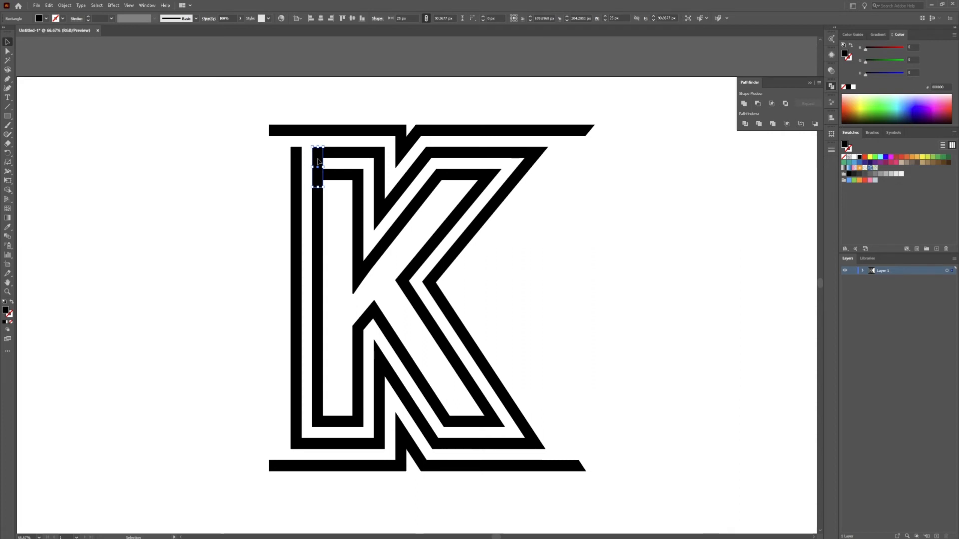
{"action": "left_click_drag", "start_coordinate": [318, 161], "coordinate": [358, 425]}
{"action": "scroll", "coordinate": [358, 425], "scroll_direction": "up", "scroll_amount": 8}
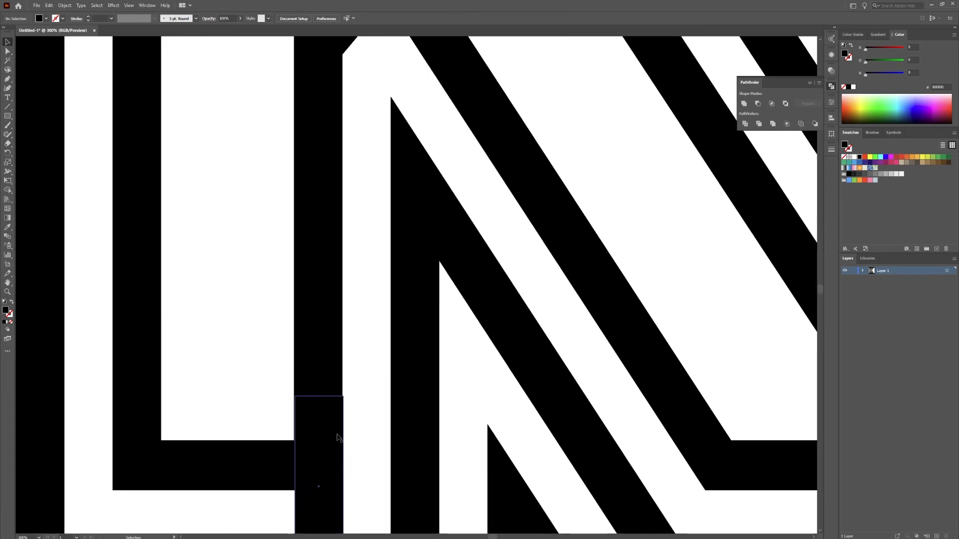
{"action": "left_click", "coordinate": [344, 432]}
{"action": "key", "text": "ctrl+z"}
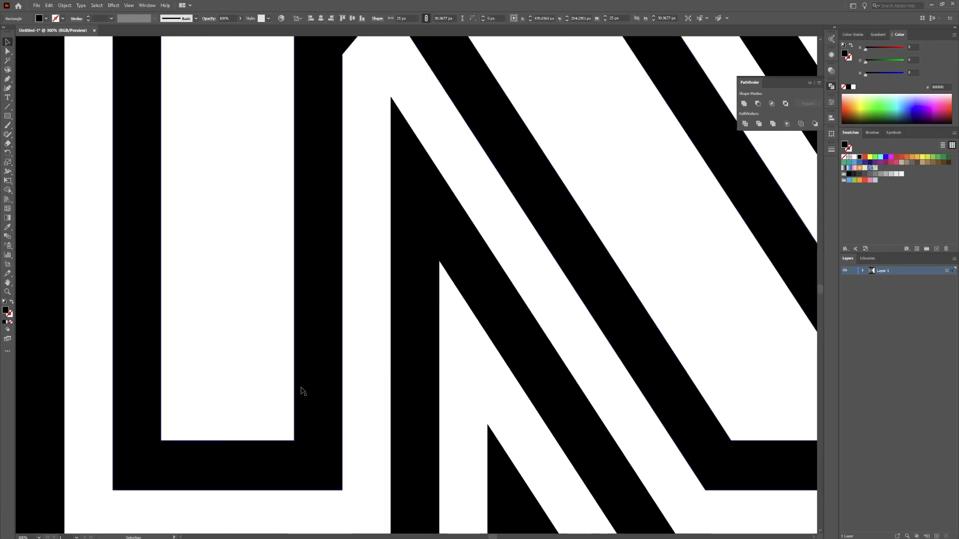
- Draw a rectangle about 25 by 69 px on the inner stem's lower right corner and move it down onto the middle outline
{"action": "key", "text": "m"}
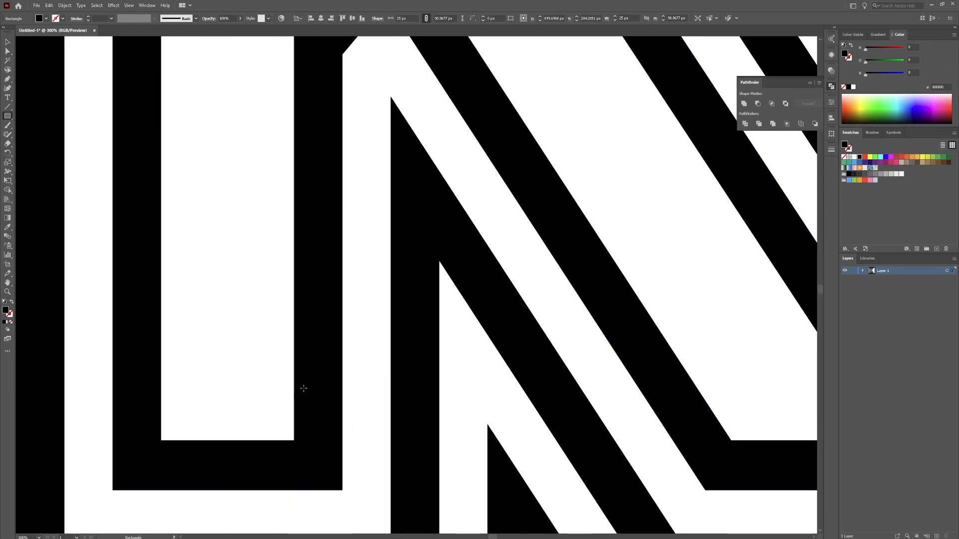
{"action": "left_click", "coordinate": [297, 363]}
{"action": "left_click", "coordinate": [497, 287]}
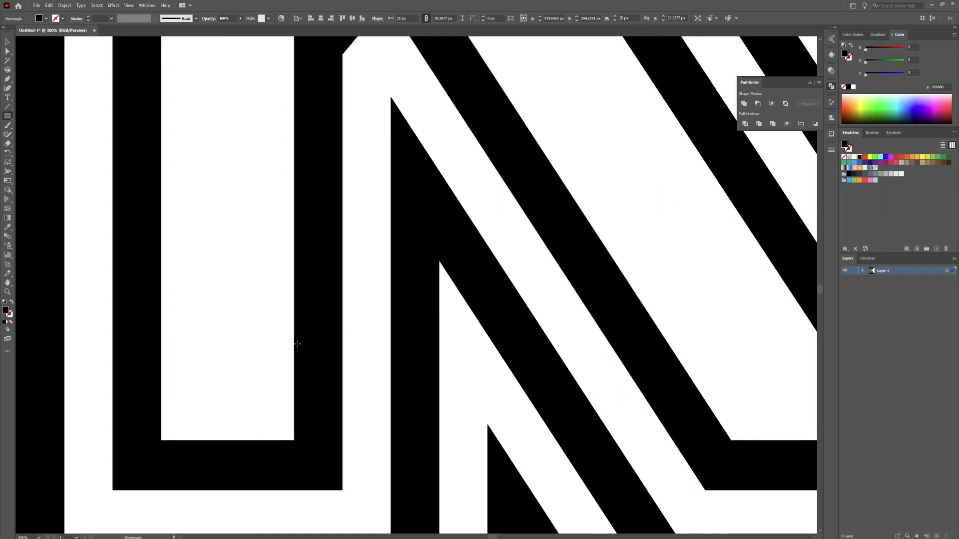
{"action": "mouse_move", "coordinate": [294, 349]}
{"action": "left_mouse_down"}
{"action": "mouse_move", "coordinate": [330, 528]}
{"action": "mouse_move", "coordinate": [342, 469]}
{"action": "mouse_move", "coordinate": [342, 371]}
{"action": "left_mouse_up"}
{"action": "key", "text": "v"}
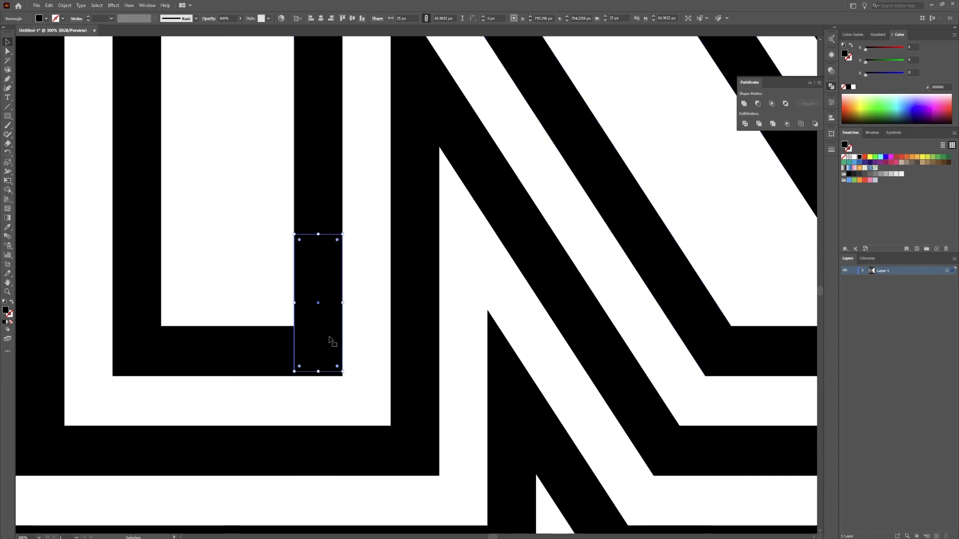
{"action": "key", "text": "shift+Down"}
{"action": "key", "text": "shift+Down"}
{"action": "key", "text": "shift+Down"}
{"action": "key", "text": "shift+Down"}
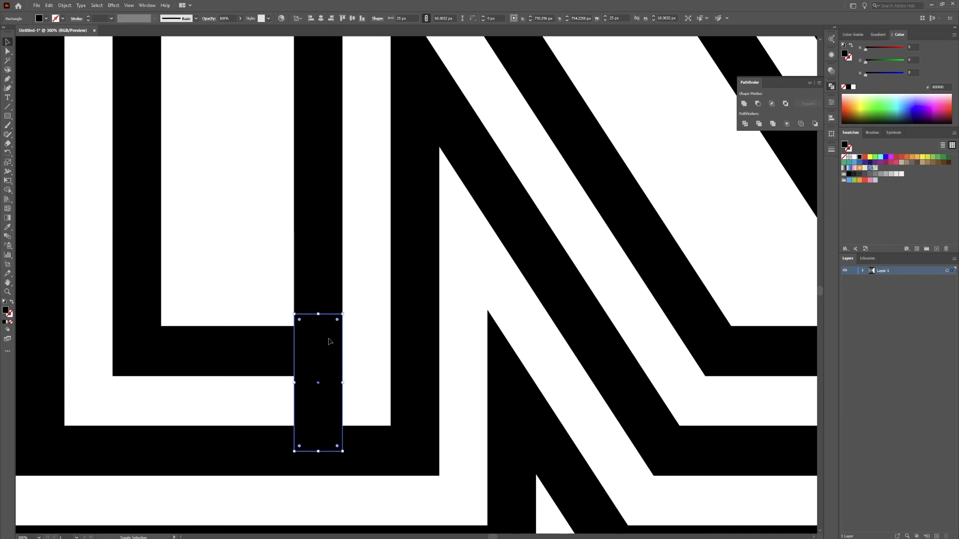
{"action": "left_click", "coordinate": [358, 342]}
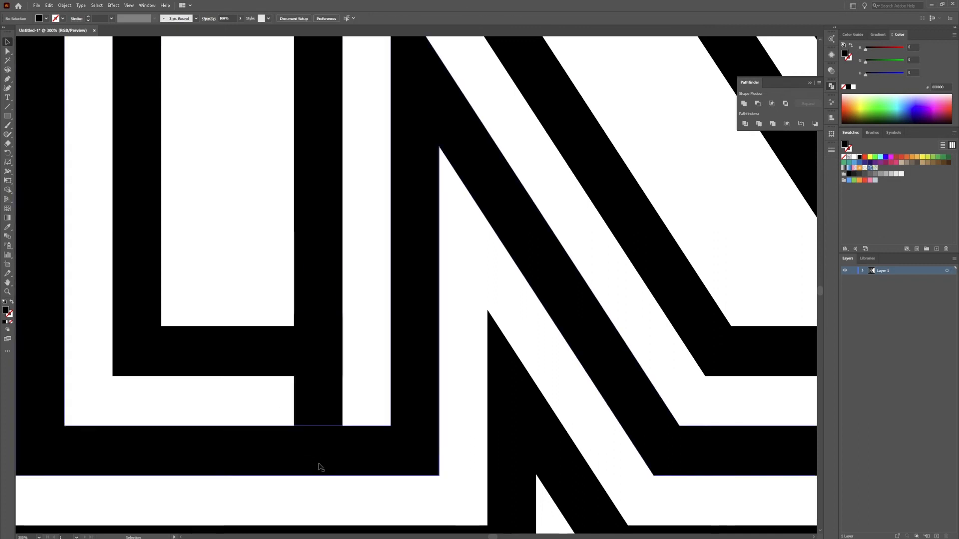
- Copy the connecting rectangle at the stem's lower corner into the gap on its right and cut that area out of the middle outline with Shape Builder
{"action": "left_click_drag", "start_coordinate": [325, 418], "coordinate": [375, 444]}
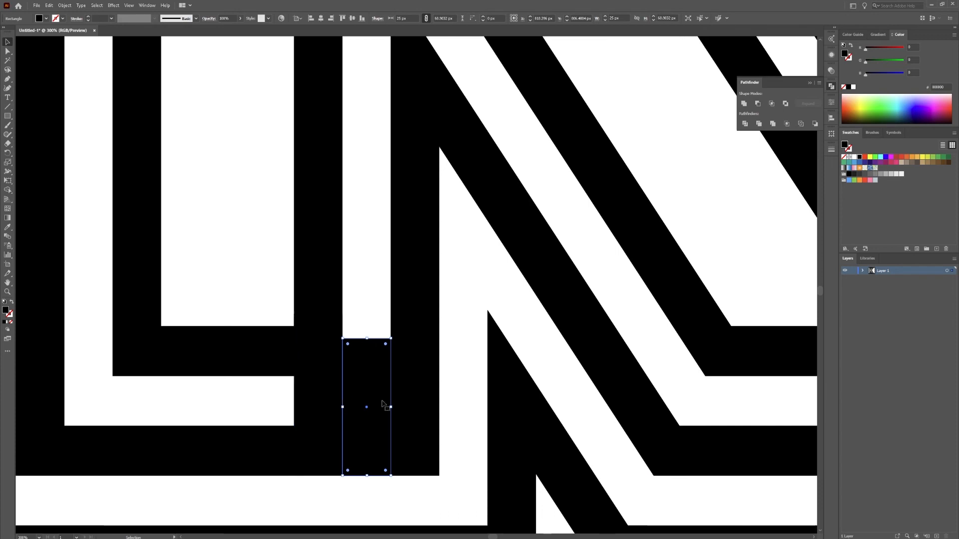
{"action": "left_click_drag", "start_coordinate": [454, 359], "coordinate": [356, 495]}
{"action": "key", "text": "shift+m"}
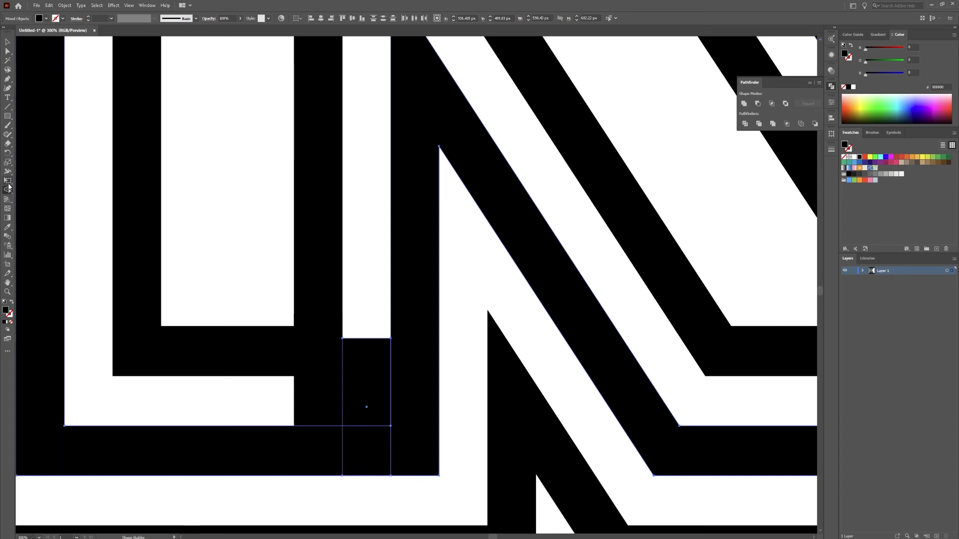
{"action": "left_click_drag", "start_coordinate": [368, 321], "coordinate": [374, 482]}
{"action": "key", "text": "ctrl+1"}
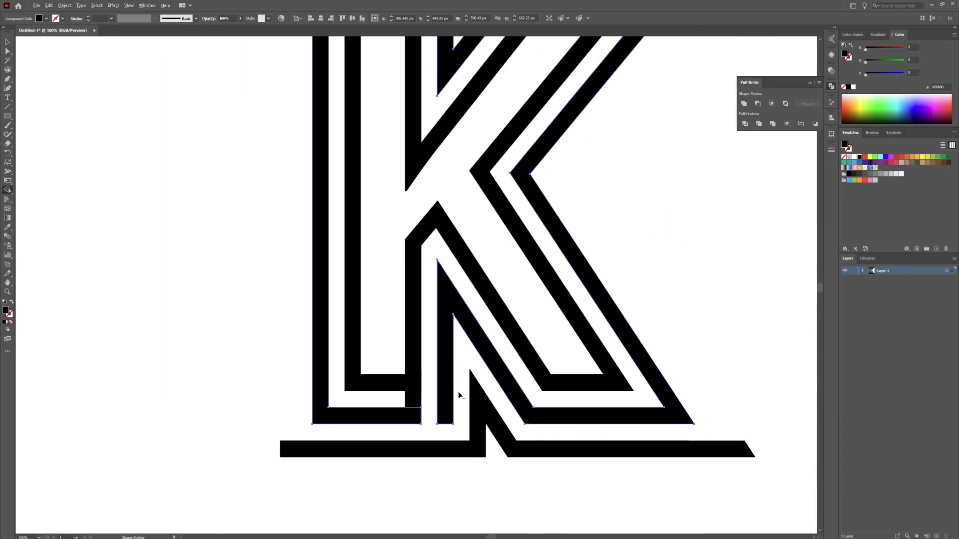
- Draw a rectangle about 70 by 25 px on the inner K's upper arm end and move it 60 px right onto the middle outline
{"action": "left_click_drag", "start_coordinate": [421, 317], "coordinate": [364, 481]}
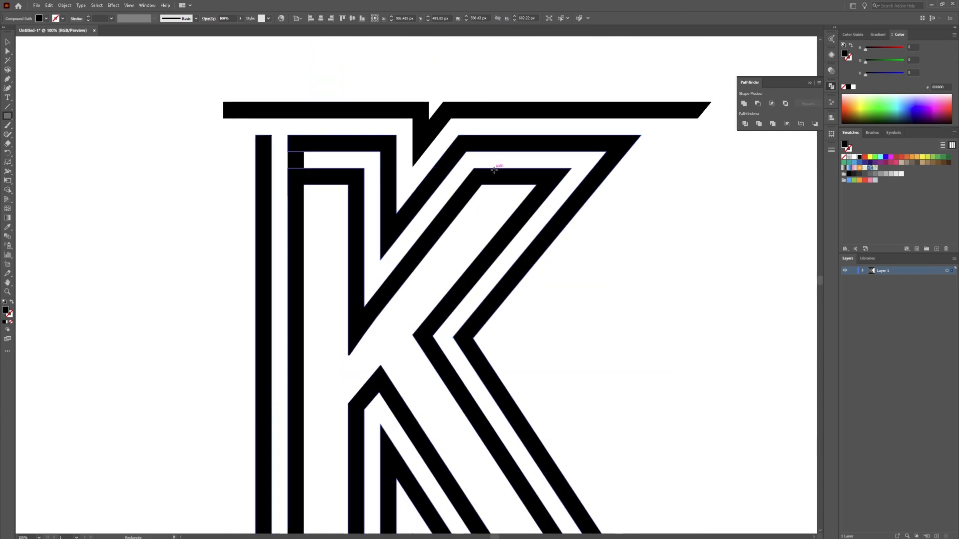
{"action": "key", "text": "m"}
{"action": "scroll", "coordinate": [513, 172], "scroll_direction": "up", "scroll_amount": 3}
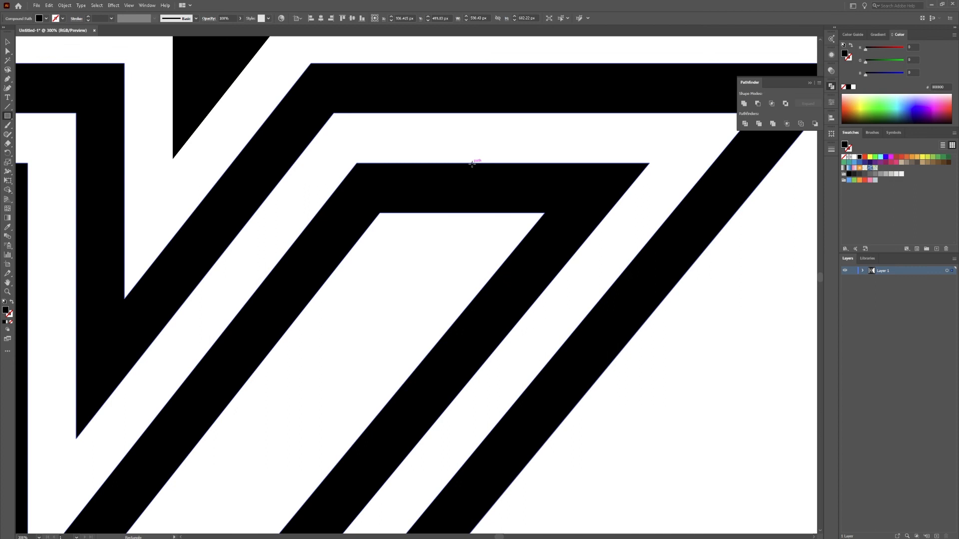
{"action": "left_click_drag", "start_coordinate": [472, 164], "coordinate": [609, 214]}
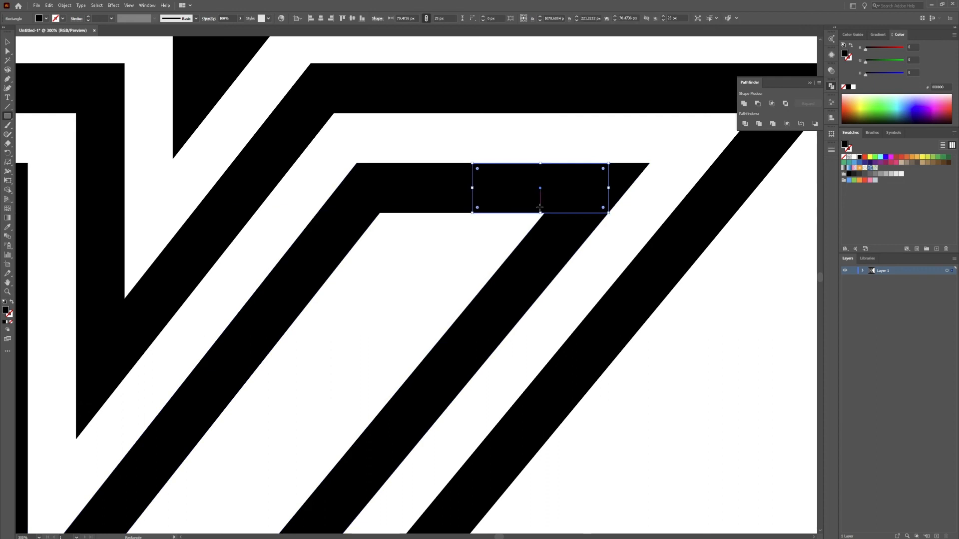
{"action": "key", "text": "shift+Right"}
{"action": "key", "text": "shift+Right"}
{"action": "key", "text": "shift+Right"}
{"action": "key", "text": "shift+Right"}
{"action": "key", "text": "shift+Right"}
{"action": "key", "text": "shift+Right"}
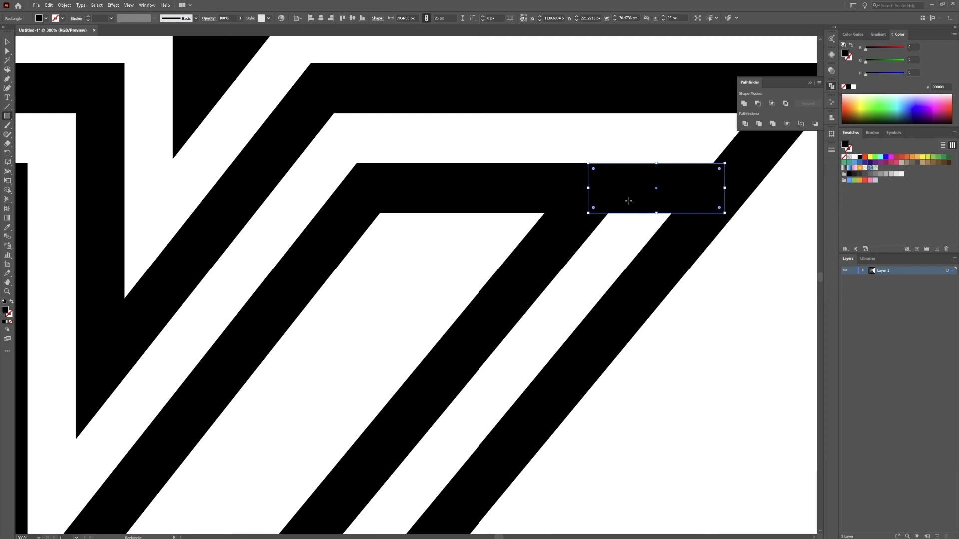
{"action": "key", "text": "alt+v"}
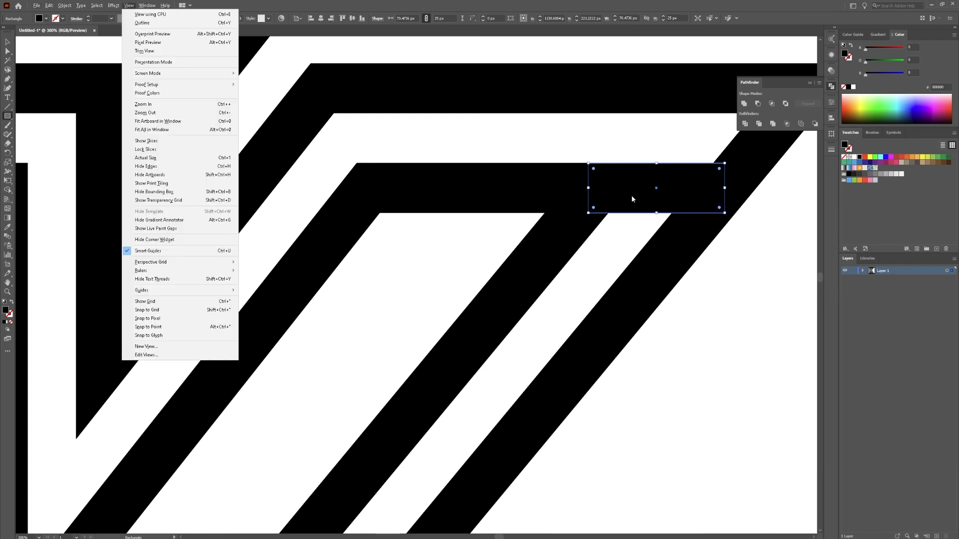
{"action": "left_click", "coordinate": [610, 200]}
{"action": "left_click", "coordinate": [497, 289]}
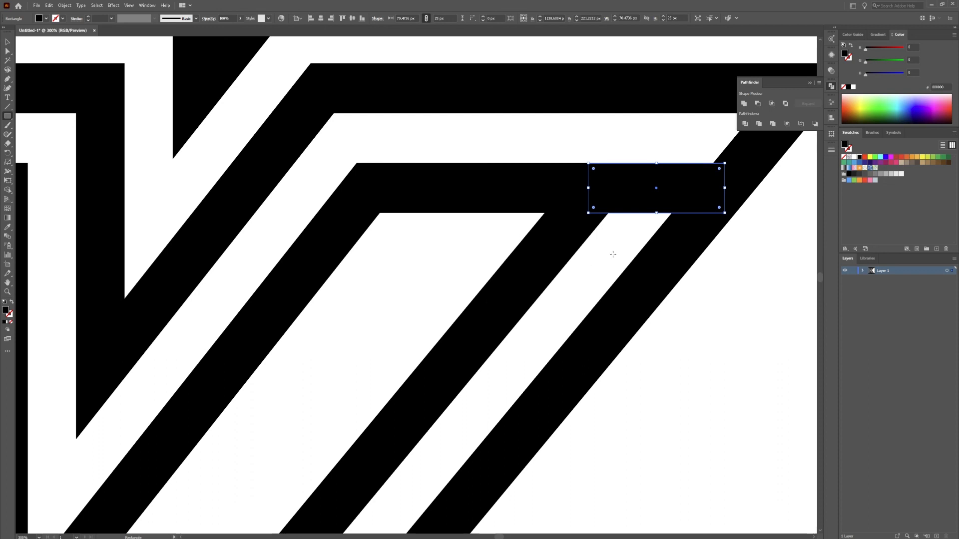
- Copy the arm's connecting rectangle directly below the bar across the inner K's diagonal and cut that area out with Shape Builder
{"action": "key", "text": "v"}
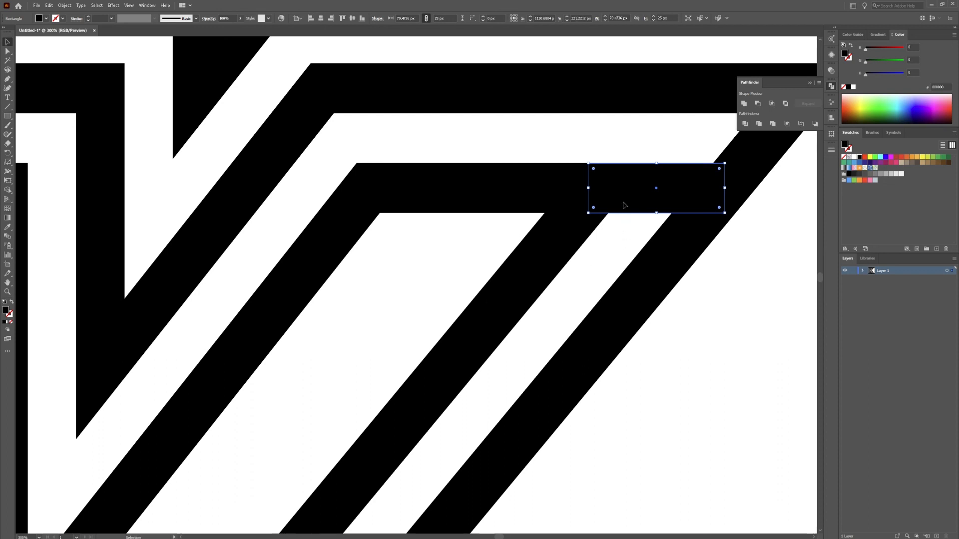
{"action": "left_click_drag", "start_coordinate": [625, 205], "coordinate": [529, 255]}
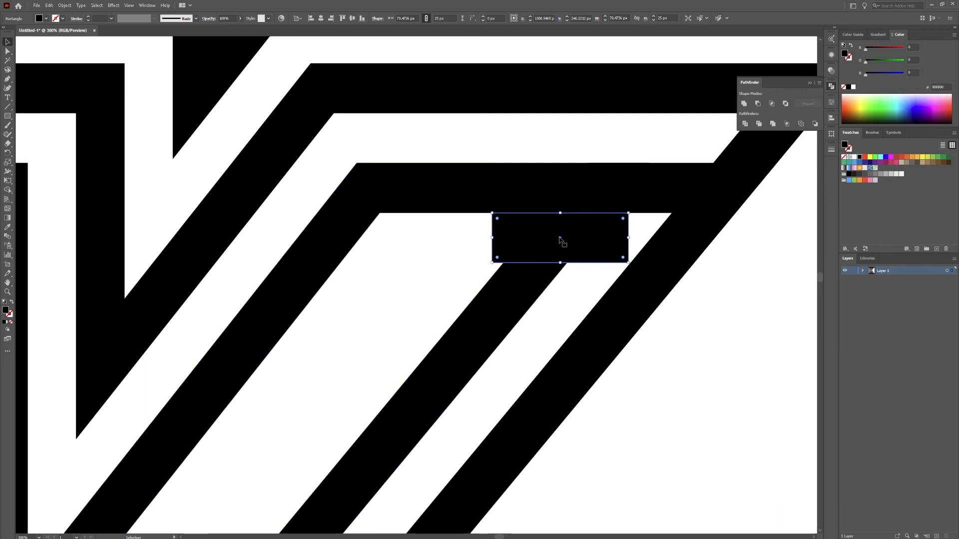
{"action": "left_click", "coordinate": [531, 245], "text": "shift"}
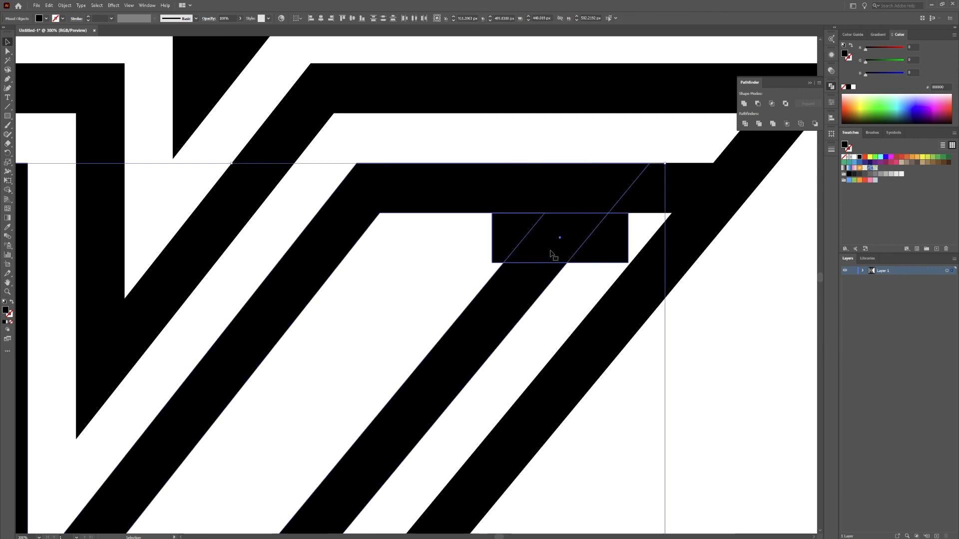
{"action": "key", "text": "shift+m"}
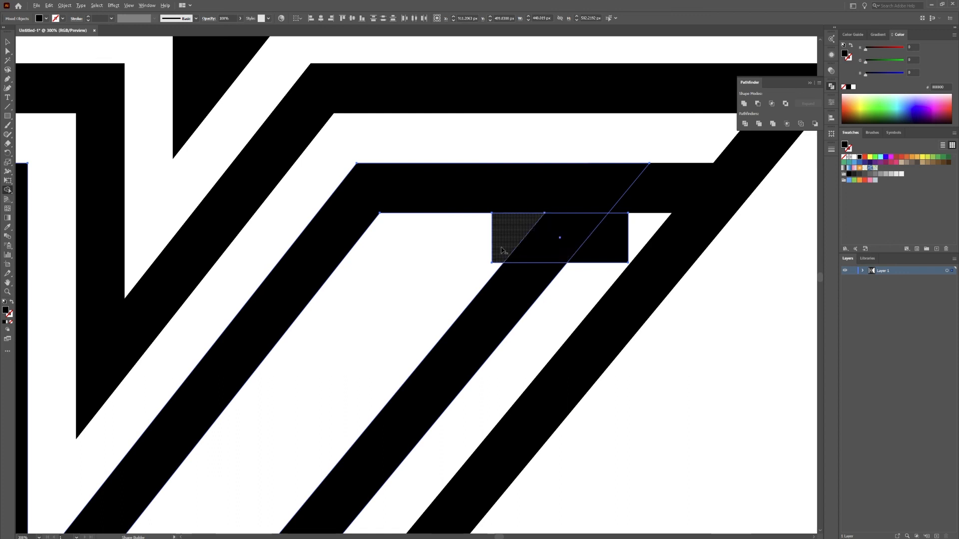
{"action": "mouse_move", "coordinate": [469, 245]}
{"action": "left_mouse_down"}
{"action": "mouse_move", "coordinate": [608, 243]}
{"action": "mouse_move", "coordinate": [512, 244]}
{"action": "left_mouse_up"}
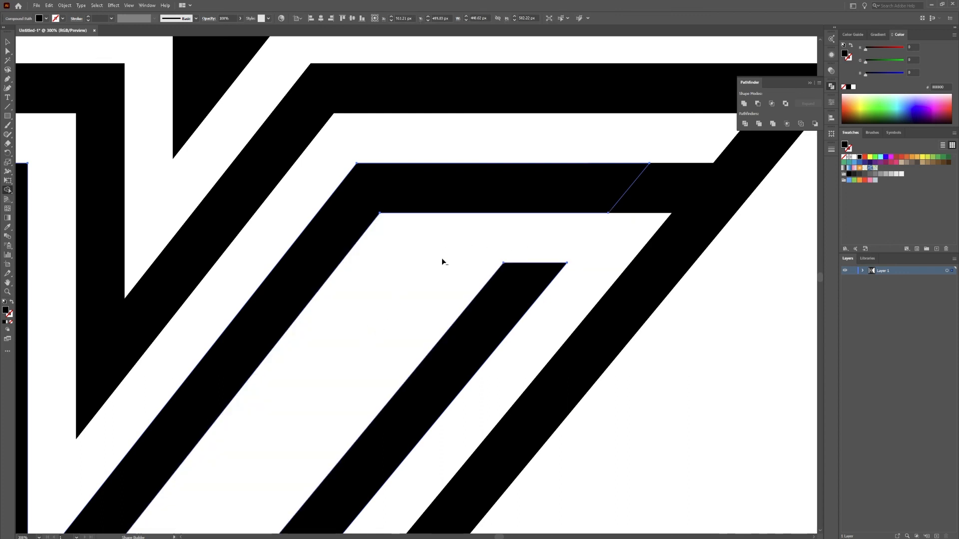
{"action": "scroll", "coordinate": [441, 258], "scroll_direction": "down", "scroll_amount": 5}
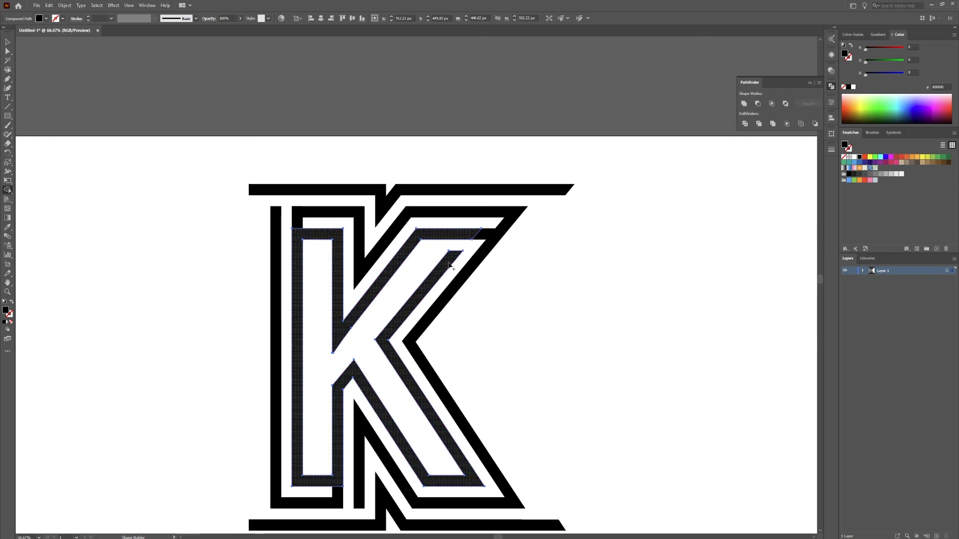